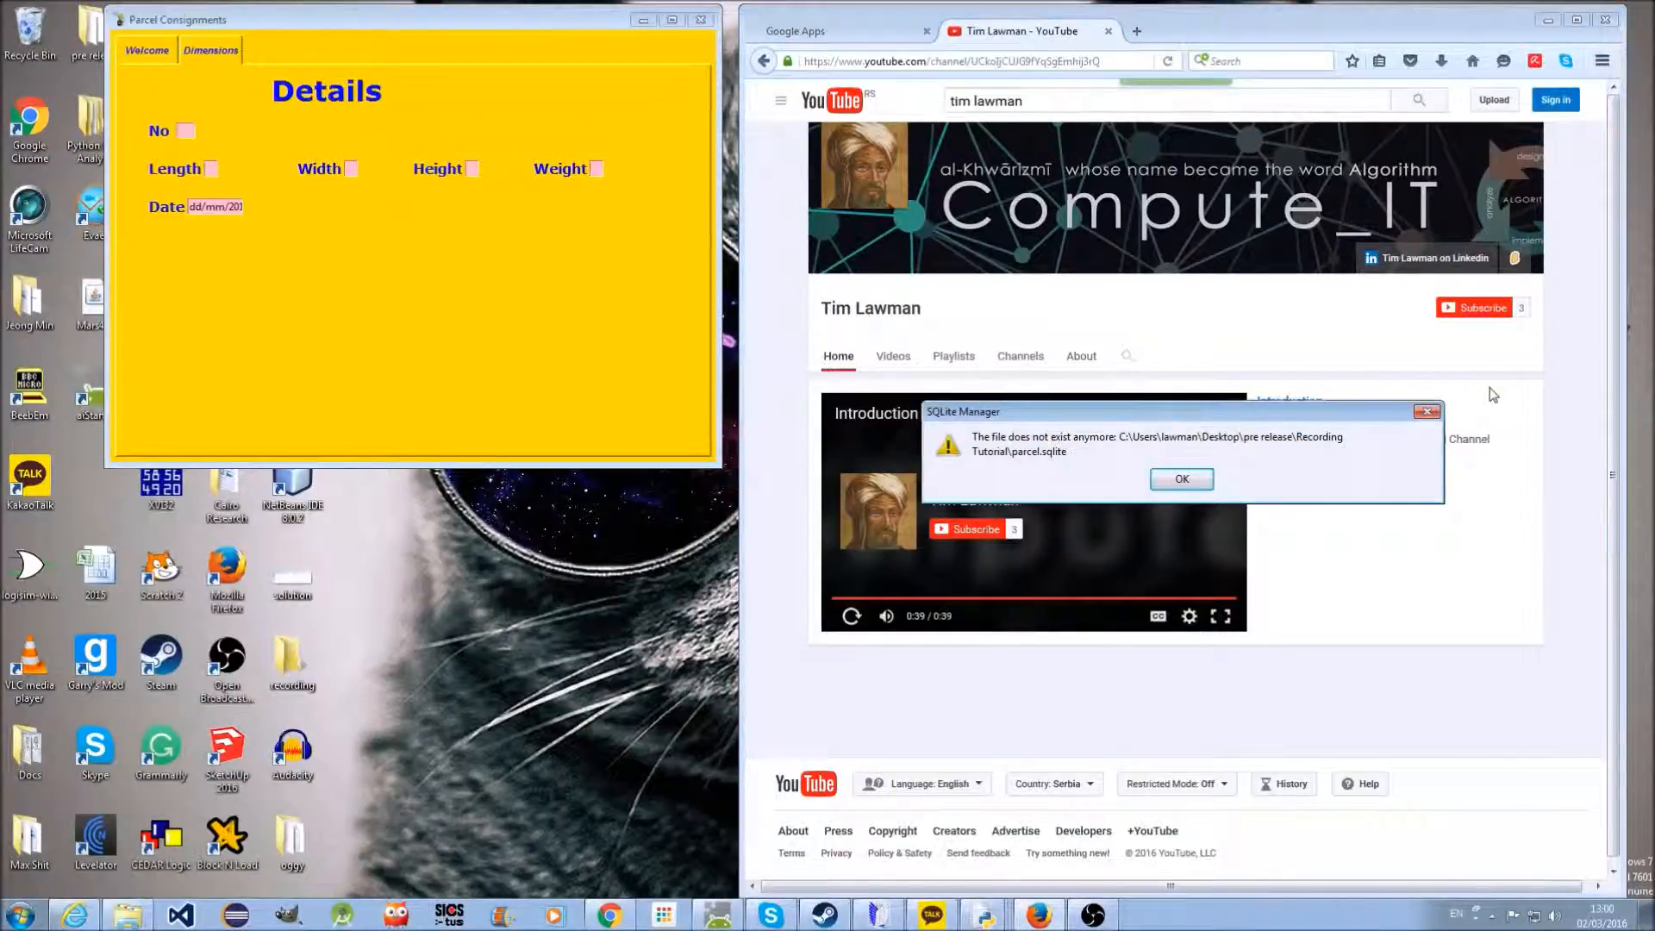
Create a new SQLite database named consignments in the Recording Tutorial folder and enlarge the SQLite Manager window
click(1181, 478)
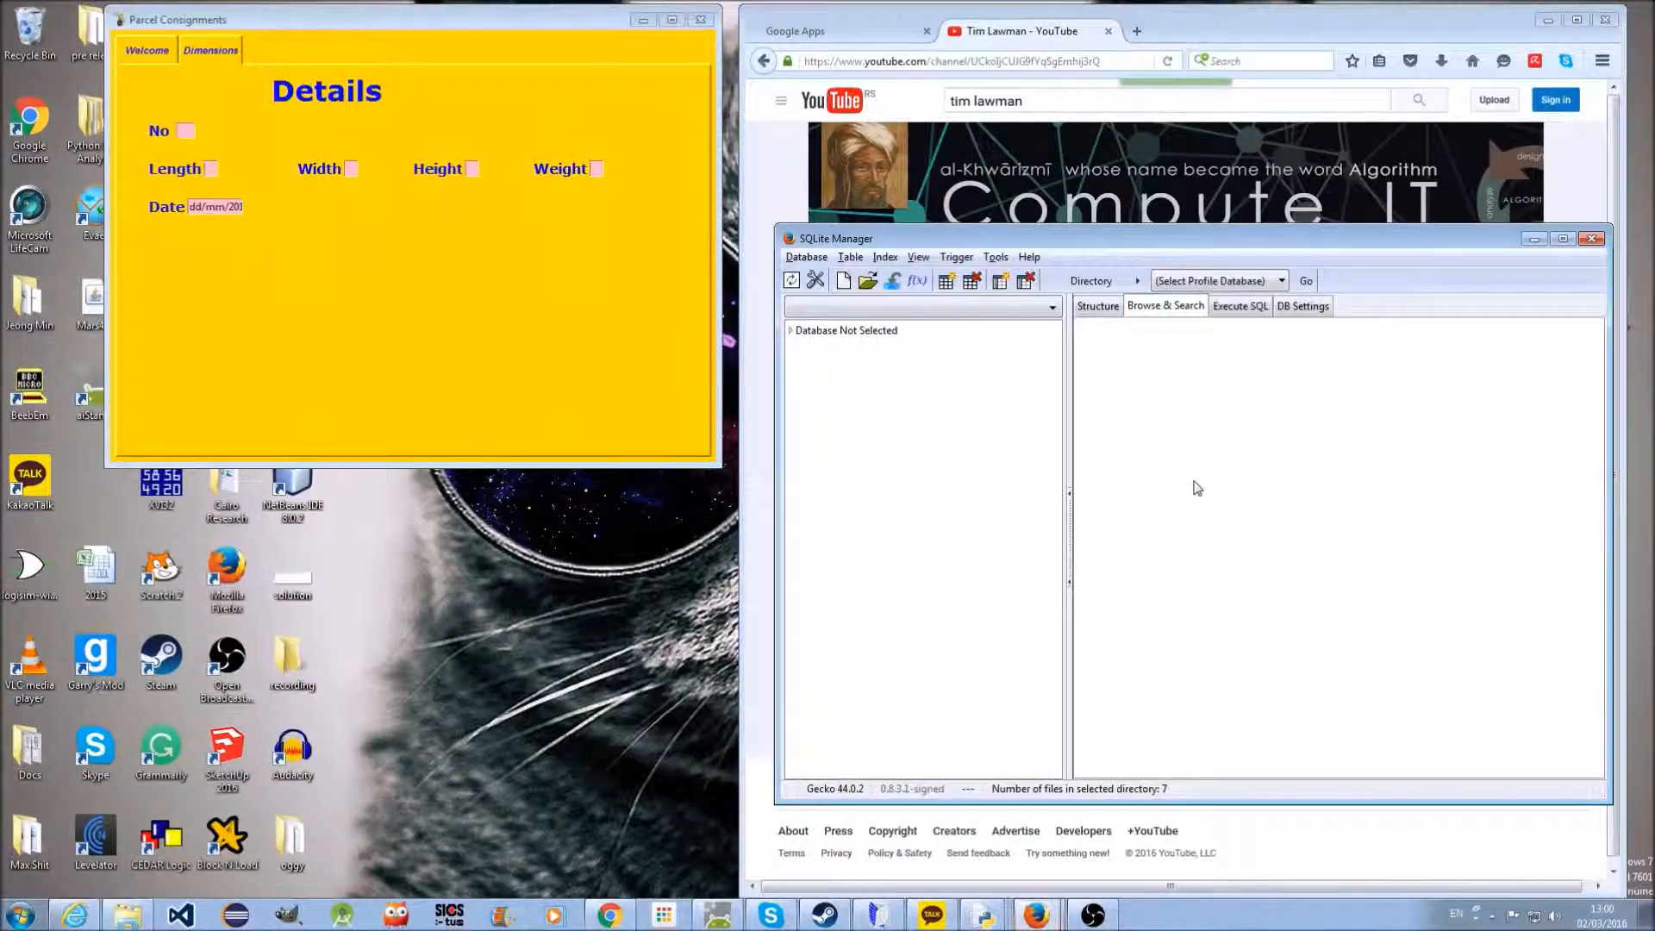
drag(1137, 251, 1100, 23)
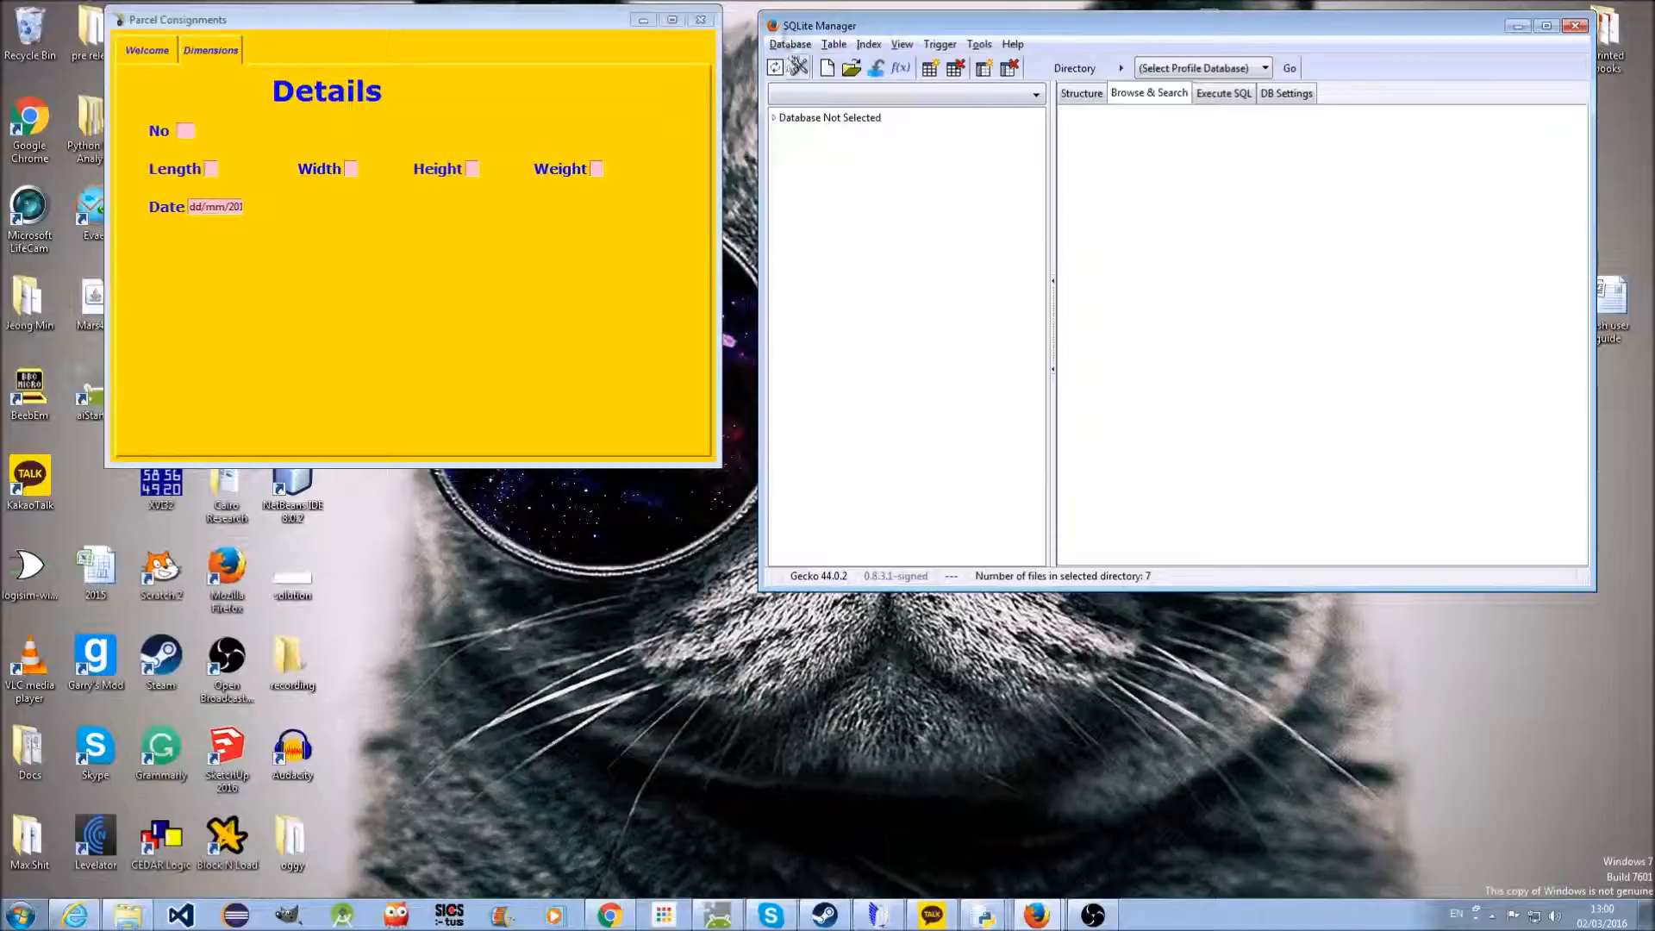
click(790, 44)
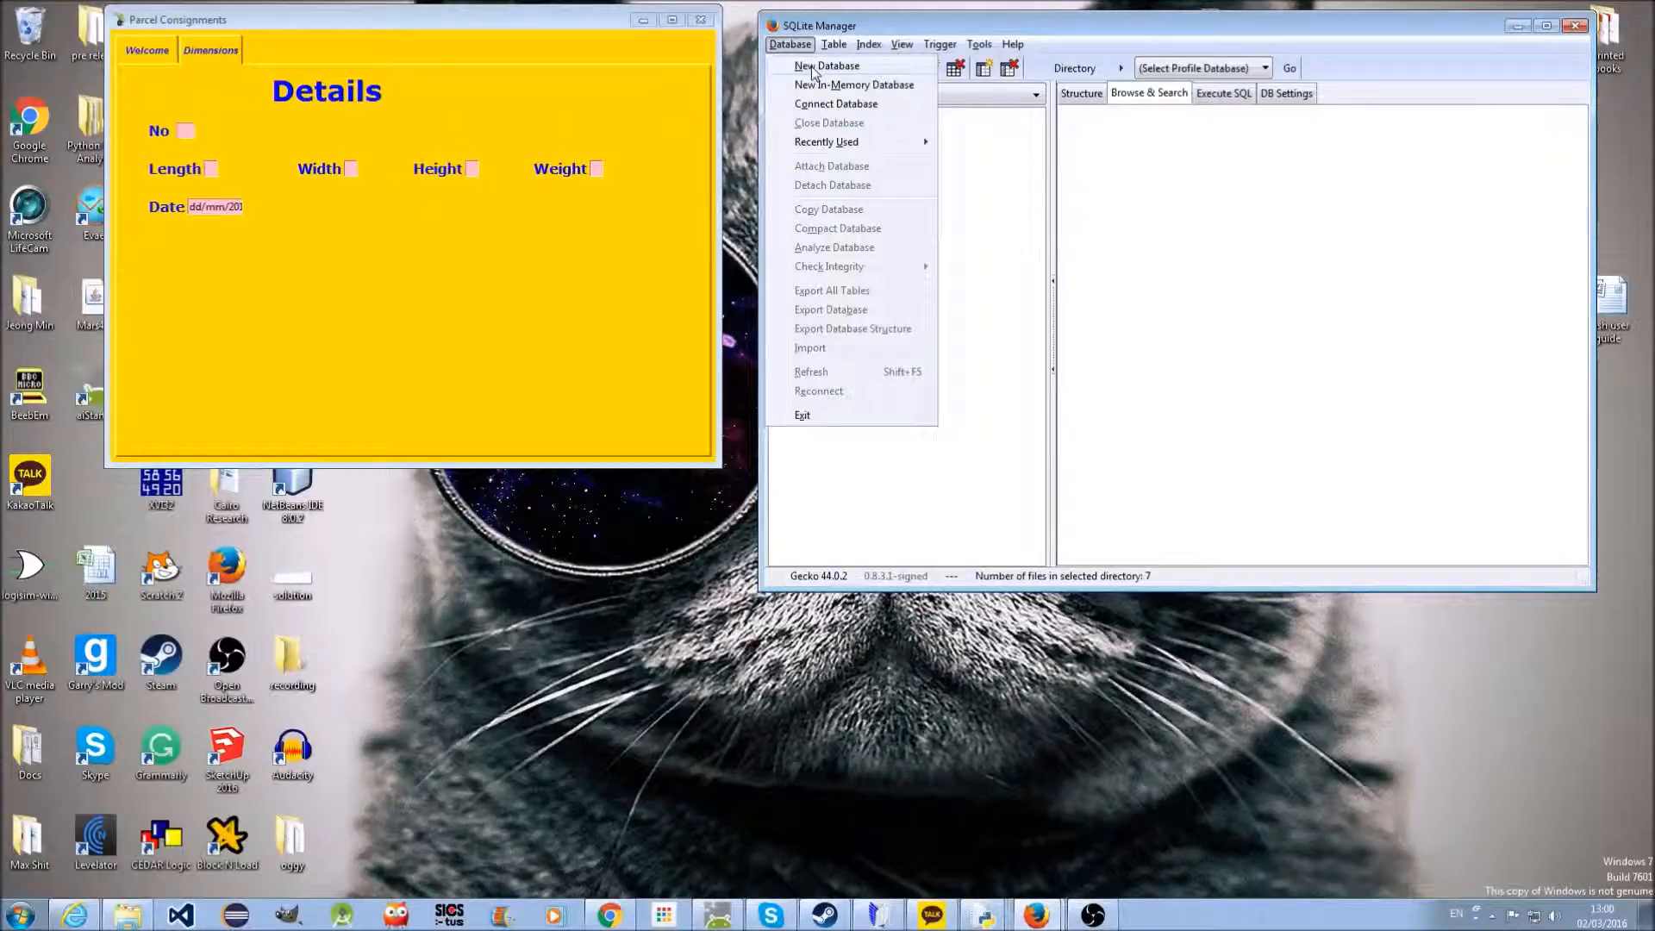
click(813, 69)
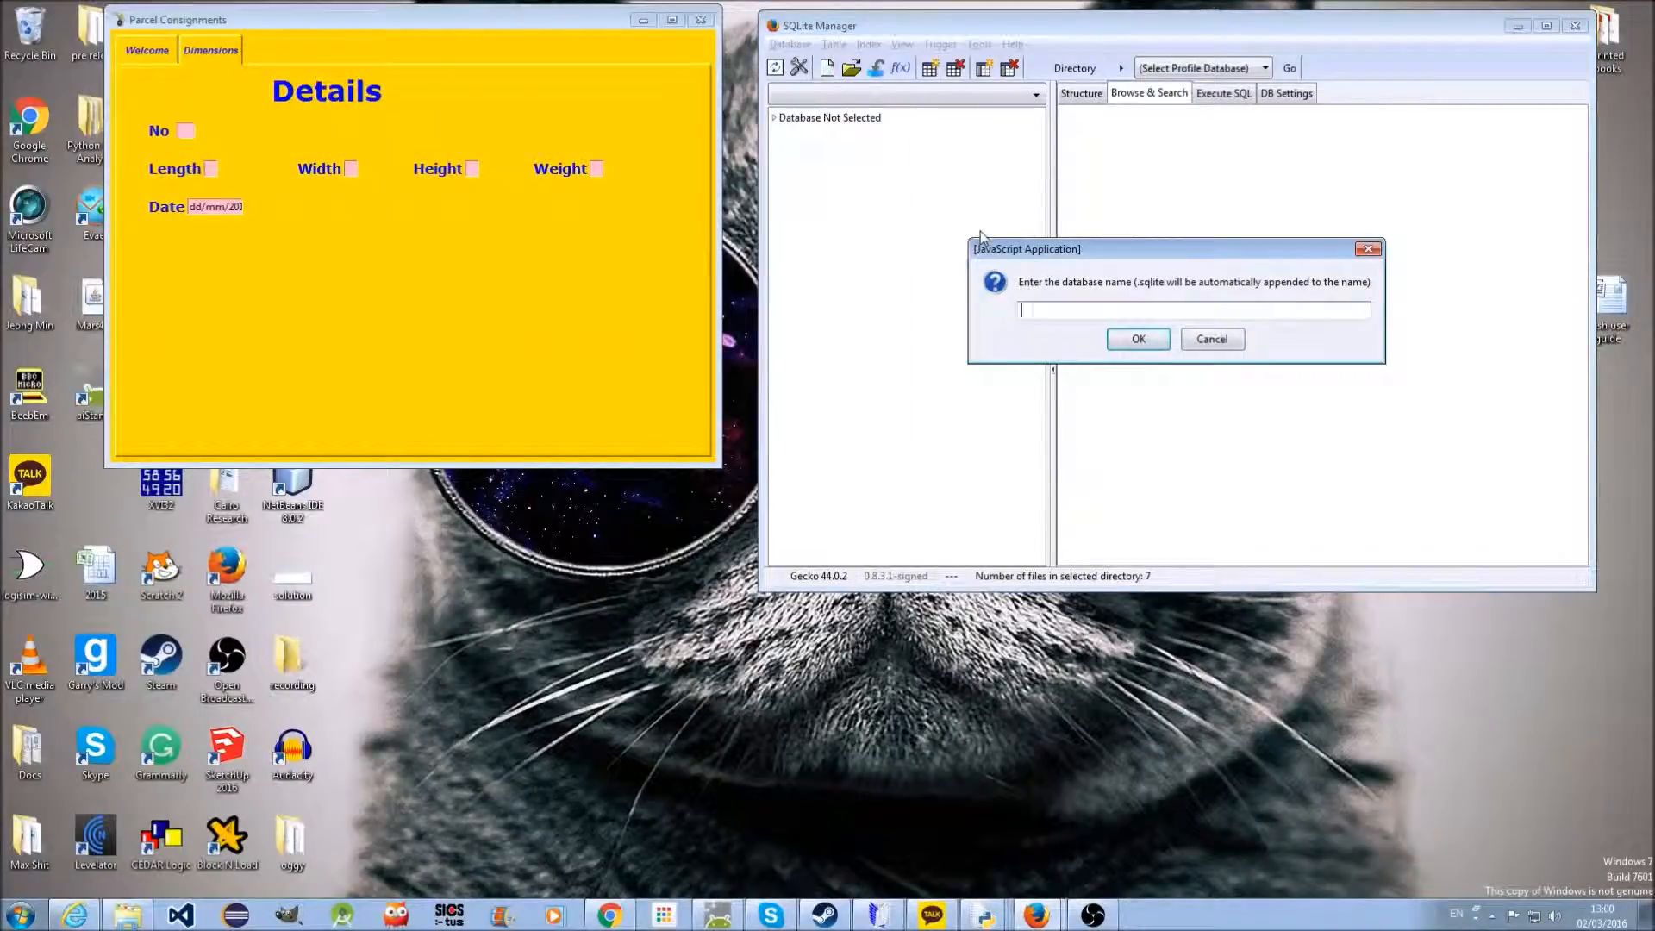
text(parcel)
text(s)
key(BackSpace)
key(BackSpace)
click(1137, 340)
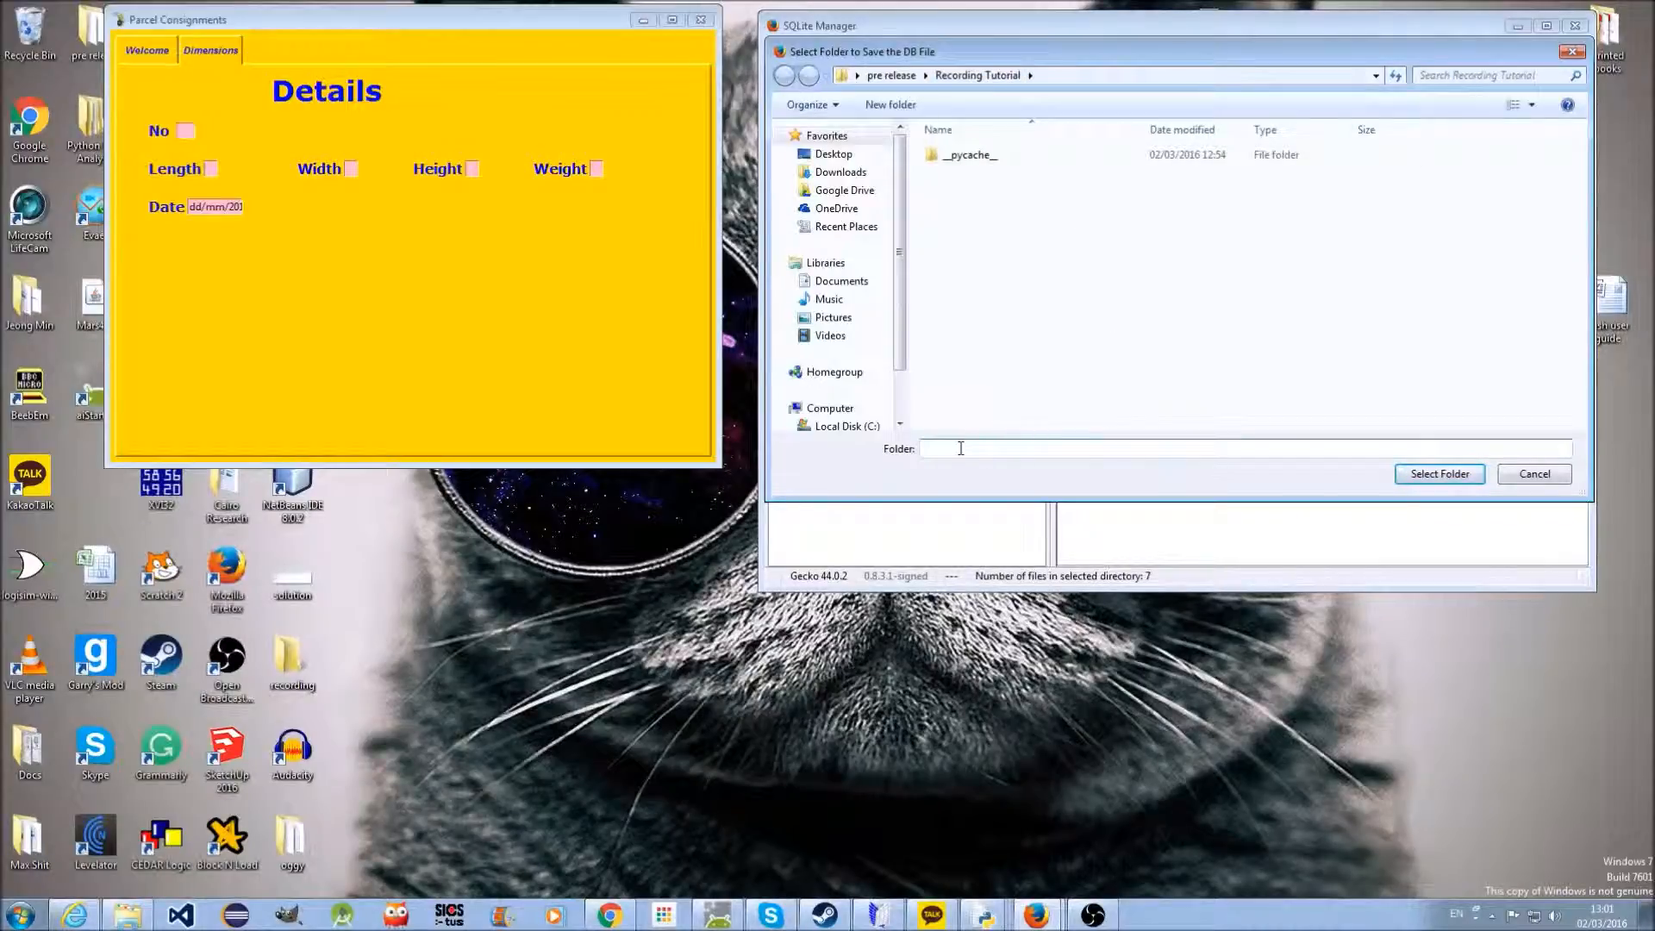
click(1441, 476)
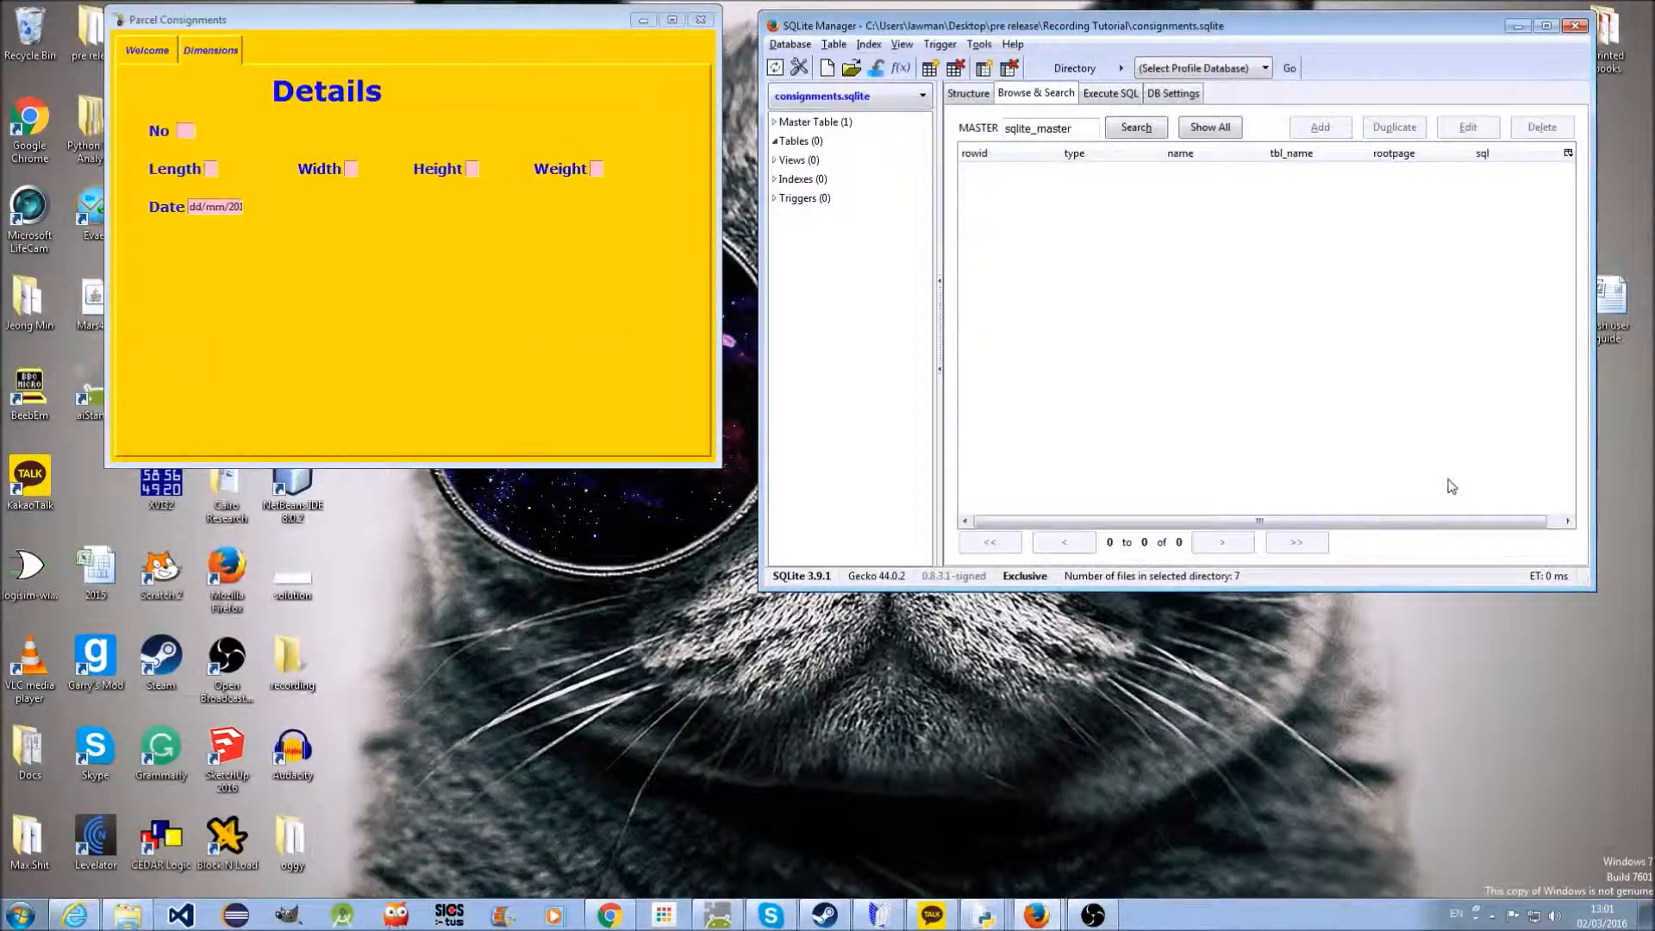
drag(1139, 591, 1152, 685)
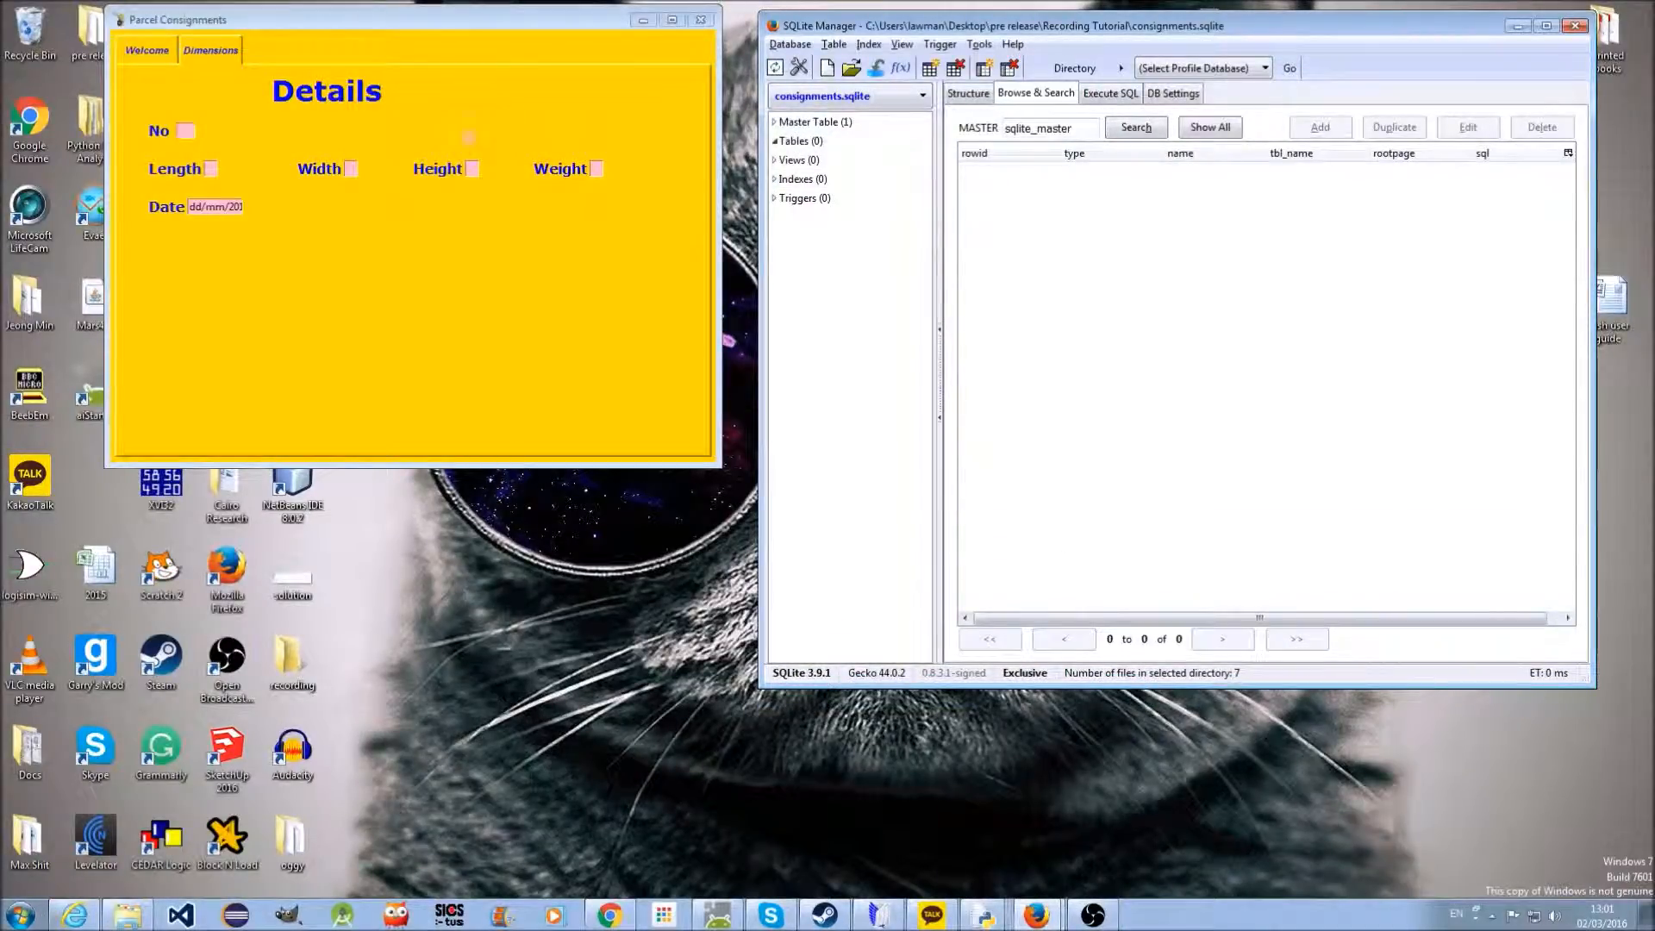
Check for the new database file in the Recording Tutorial folder inside the pre release folder on the desktop
drag(527, 30, 1413, 223)
double_click(94, 33)
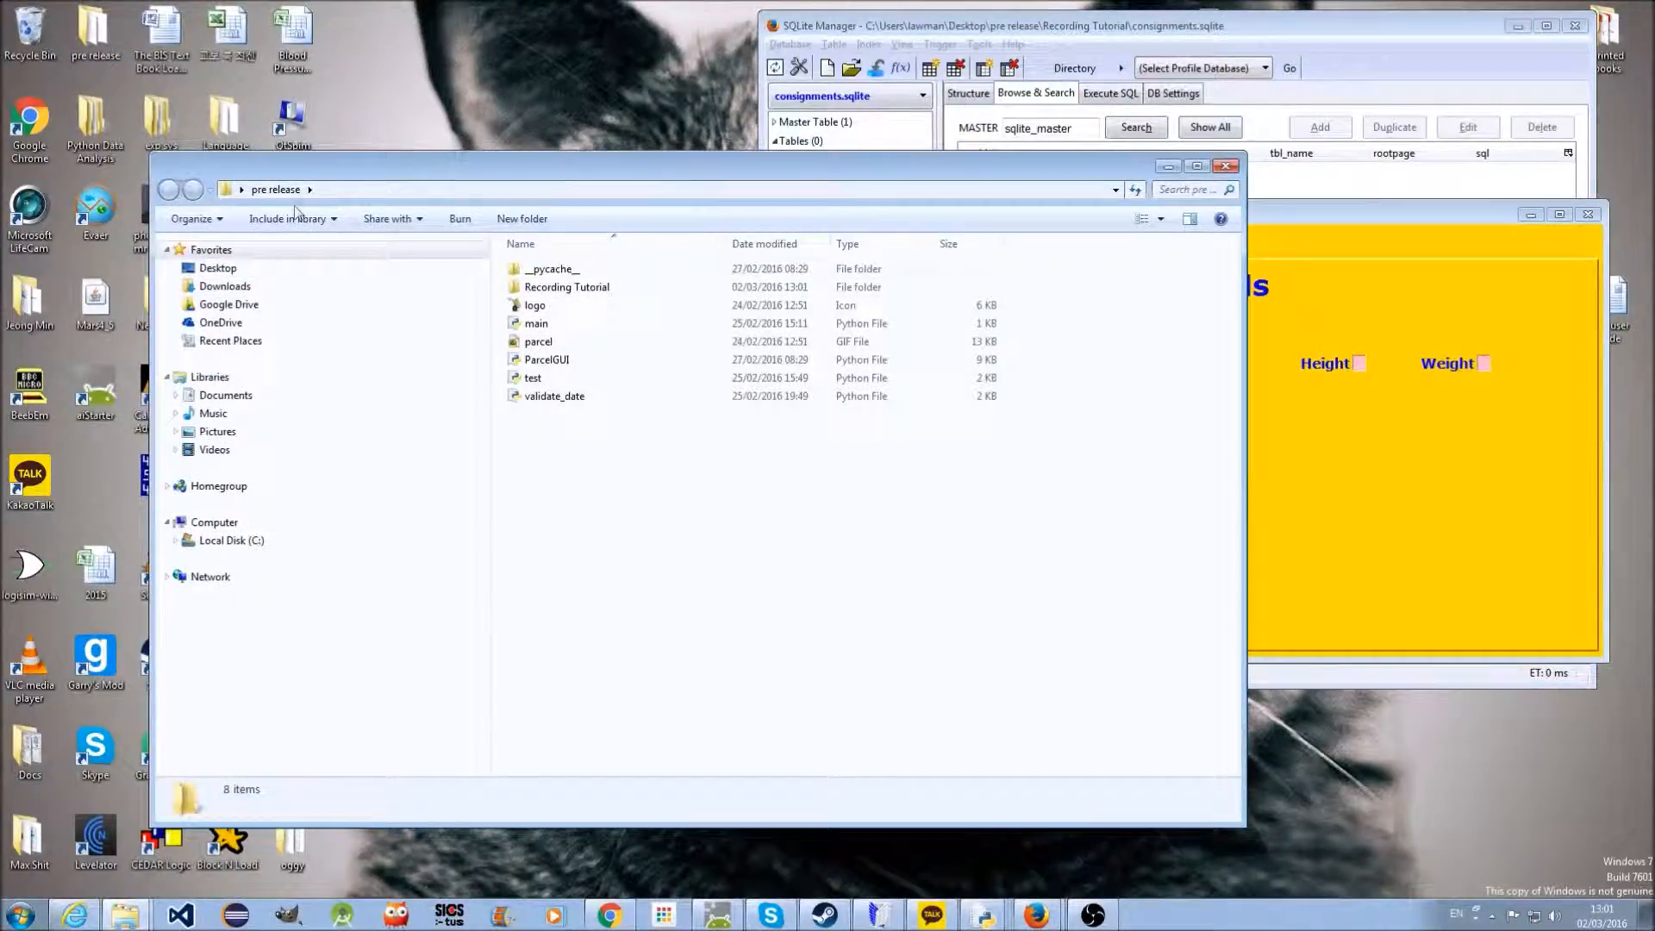
double_click(573, 287)
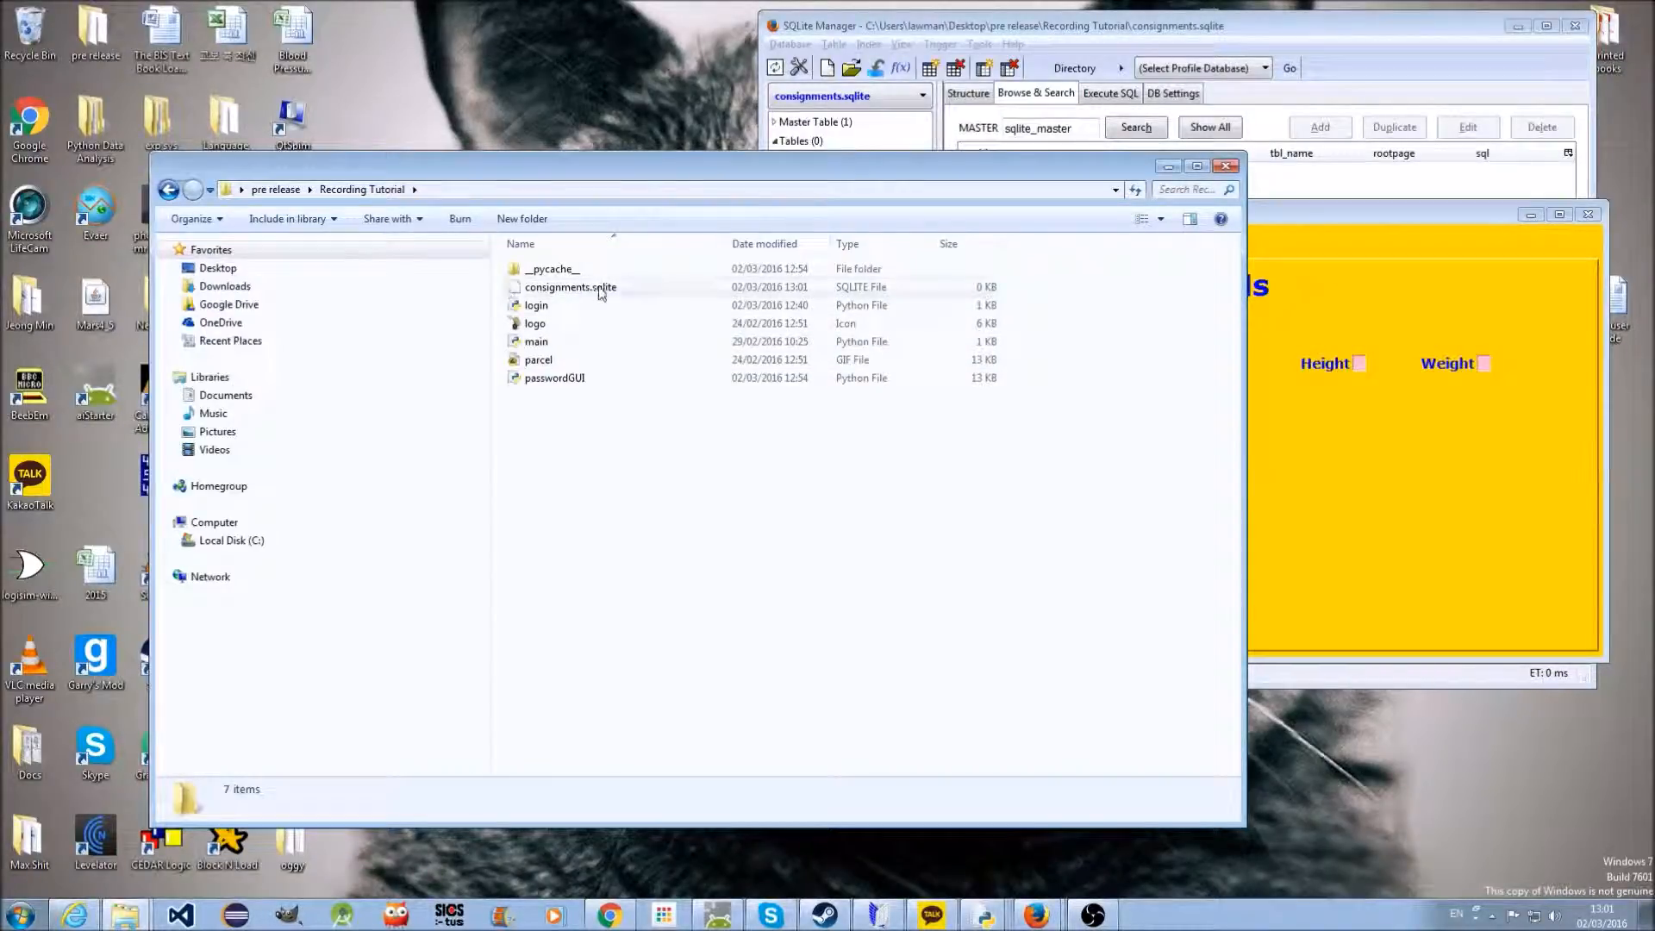
click(1225, 166)
drag(1251, 219, 302, 43)
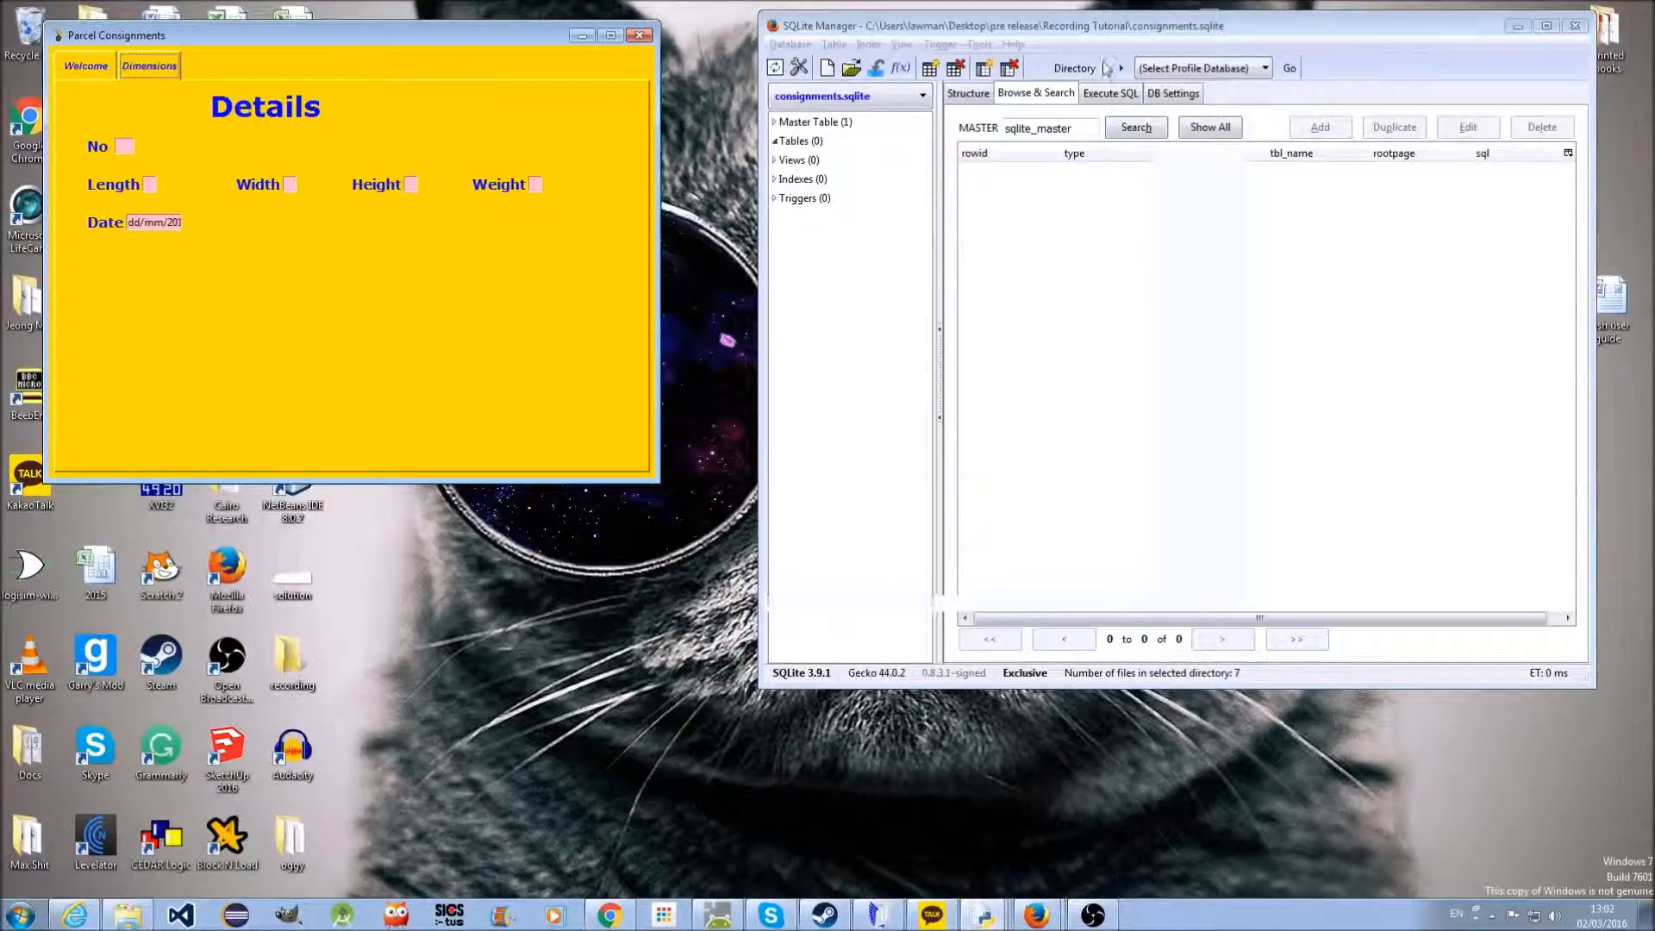
Start a new table named details and name its columns No, Length, Width, Height, Weight and date
click(815, 153)
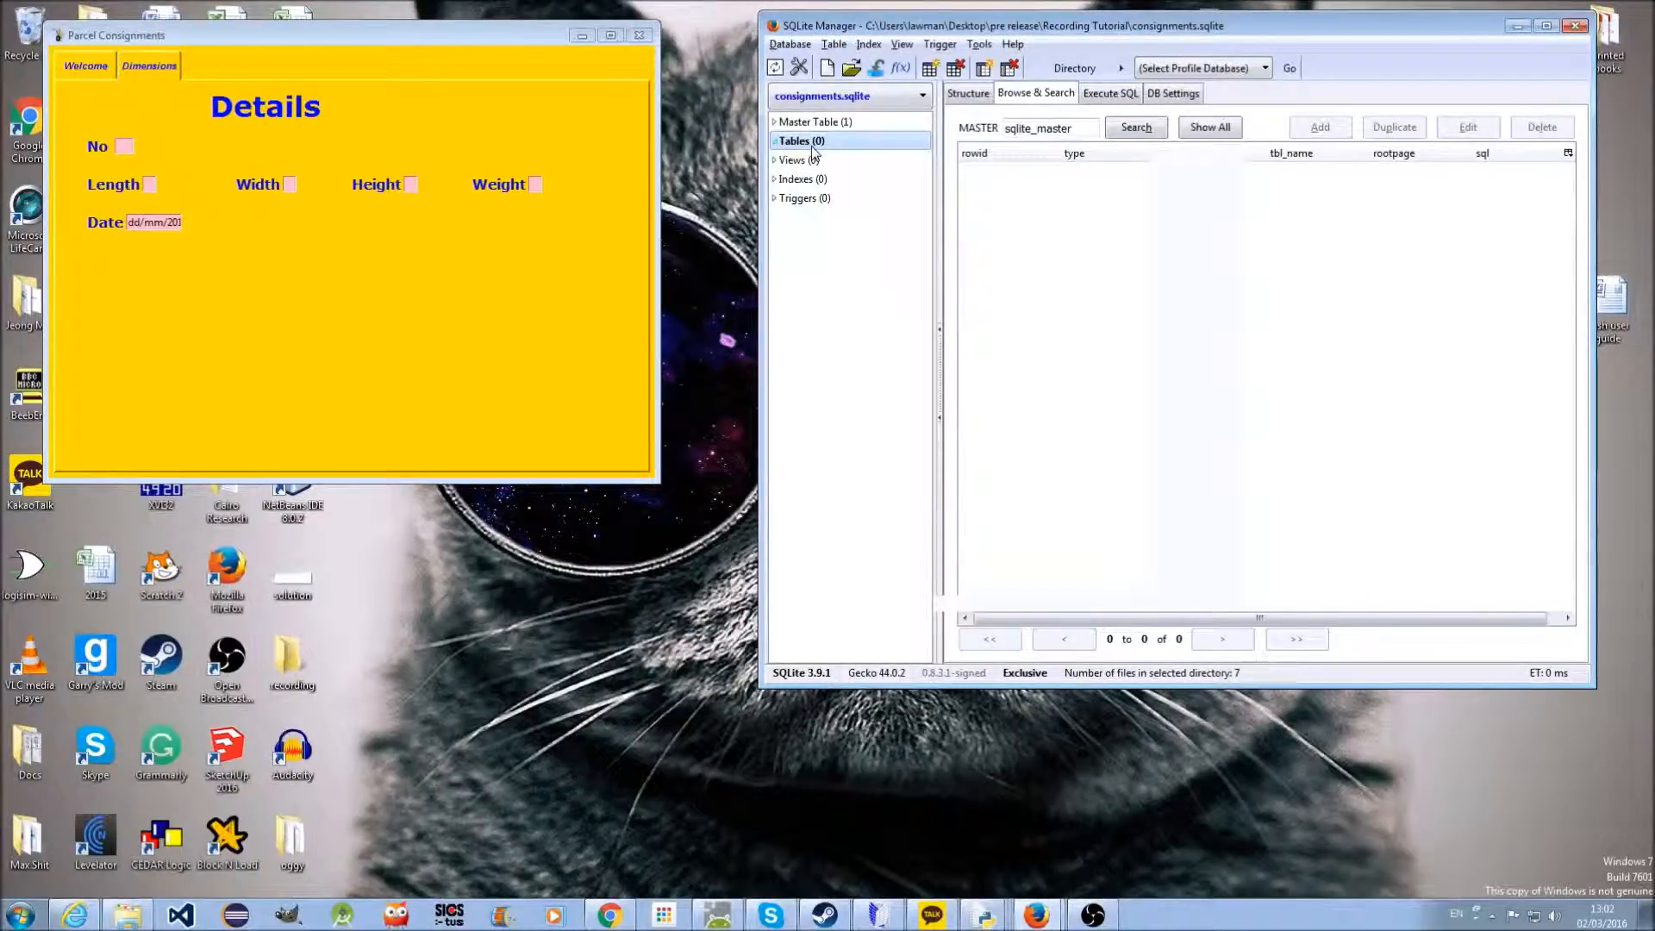
click(833, 45)
click(857, 63)
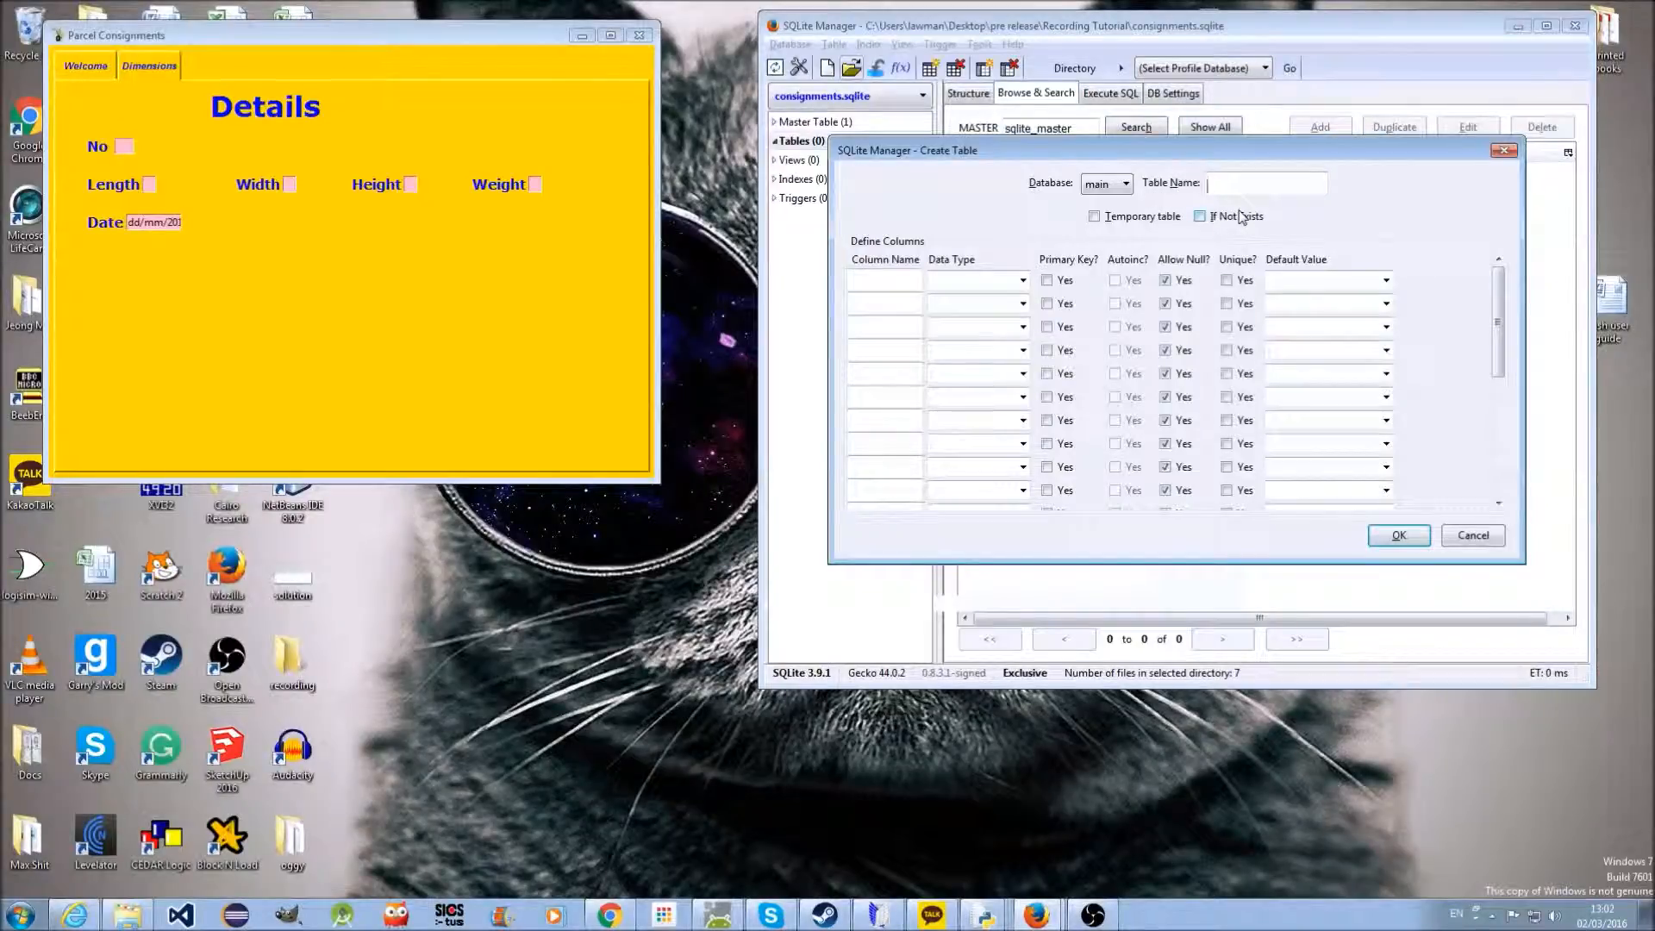
text(details)
click(880, 282)
text(No)
click(872, 308)
text(Length)
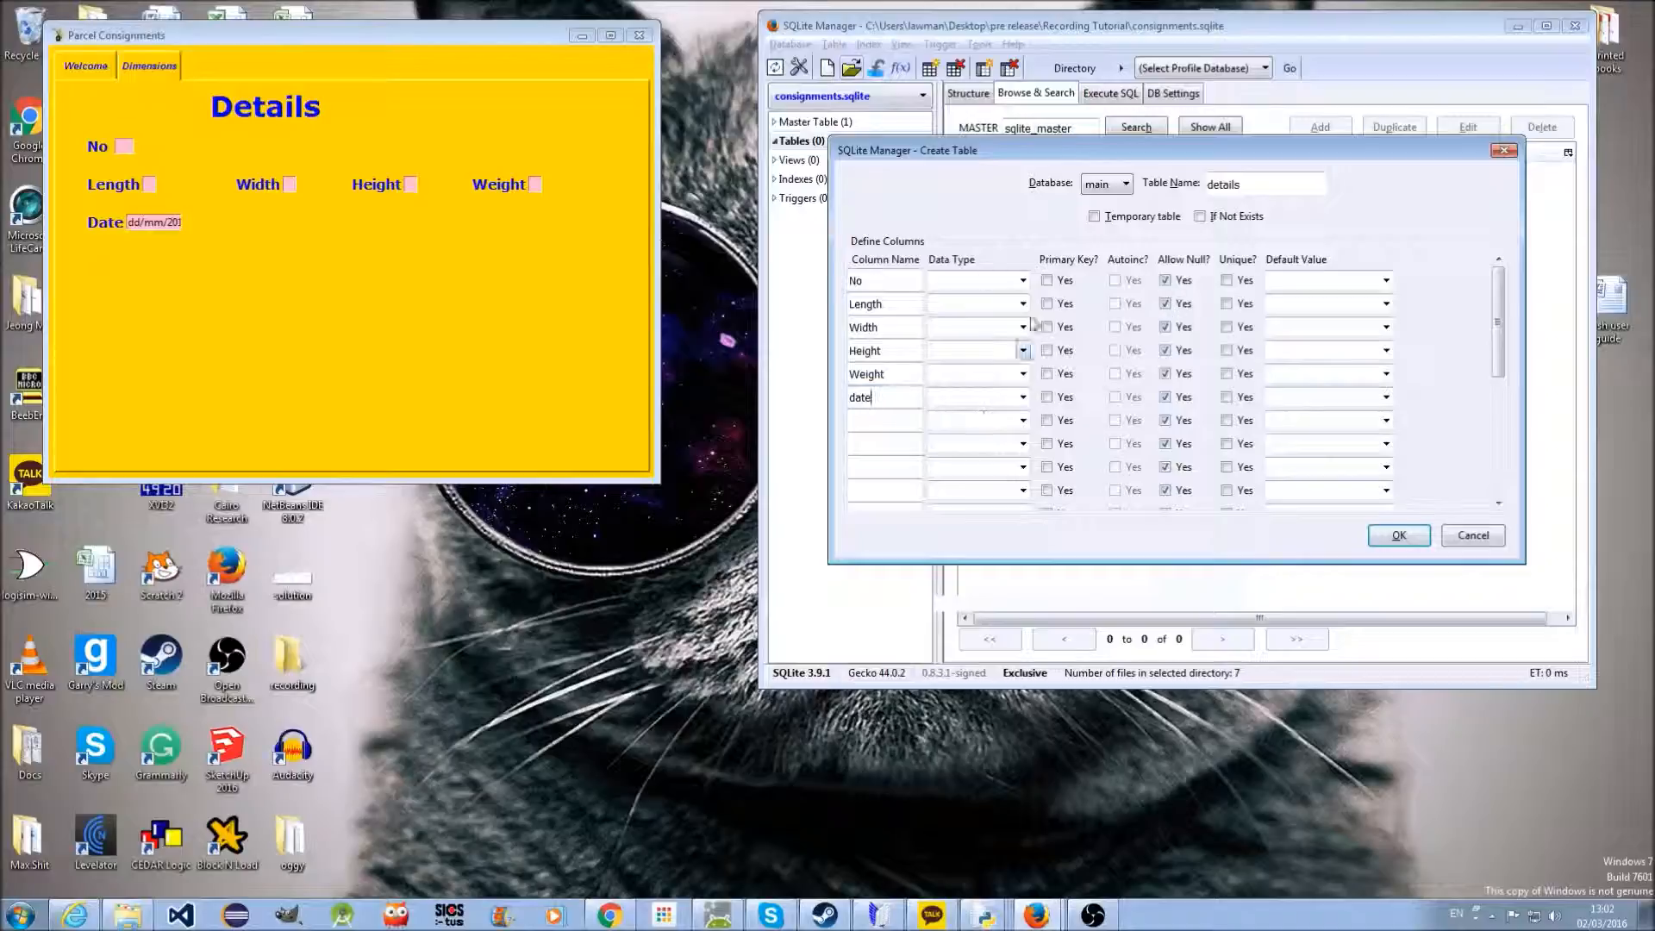
Set the data type of the No, Length, Width and Height columns to INTEGER
click(1023, 280)
click(957, 318)
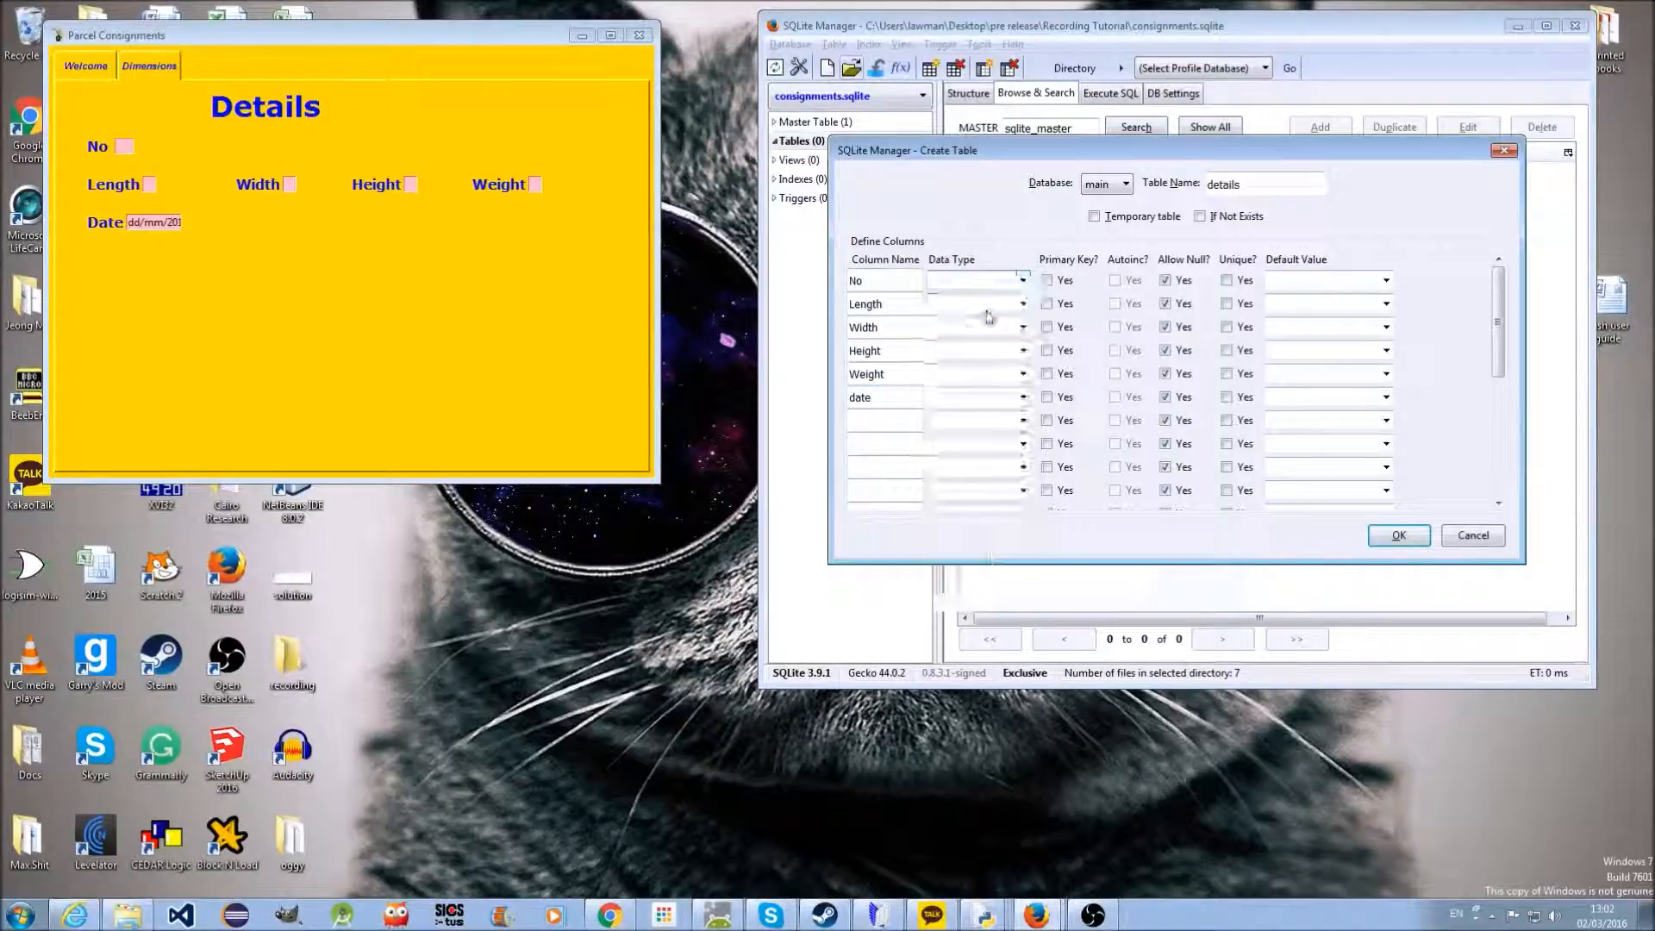
click(1023, 303)
click(952, 341)
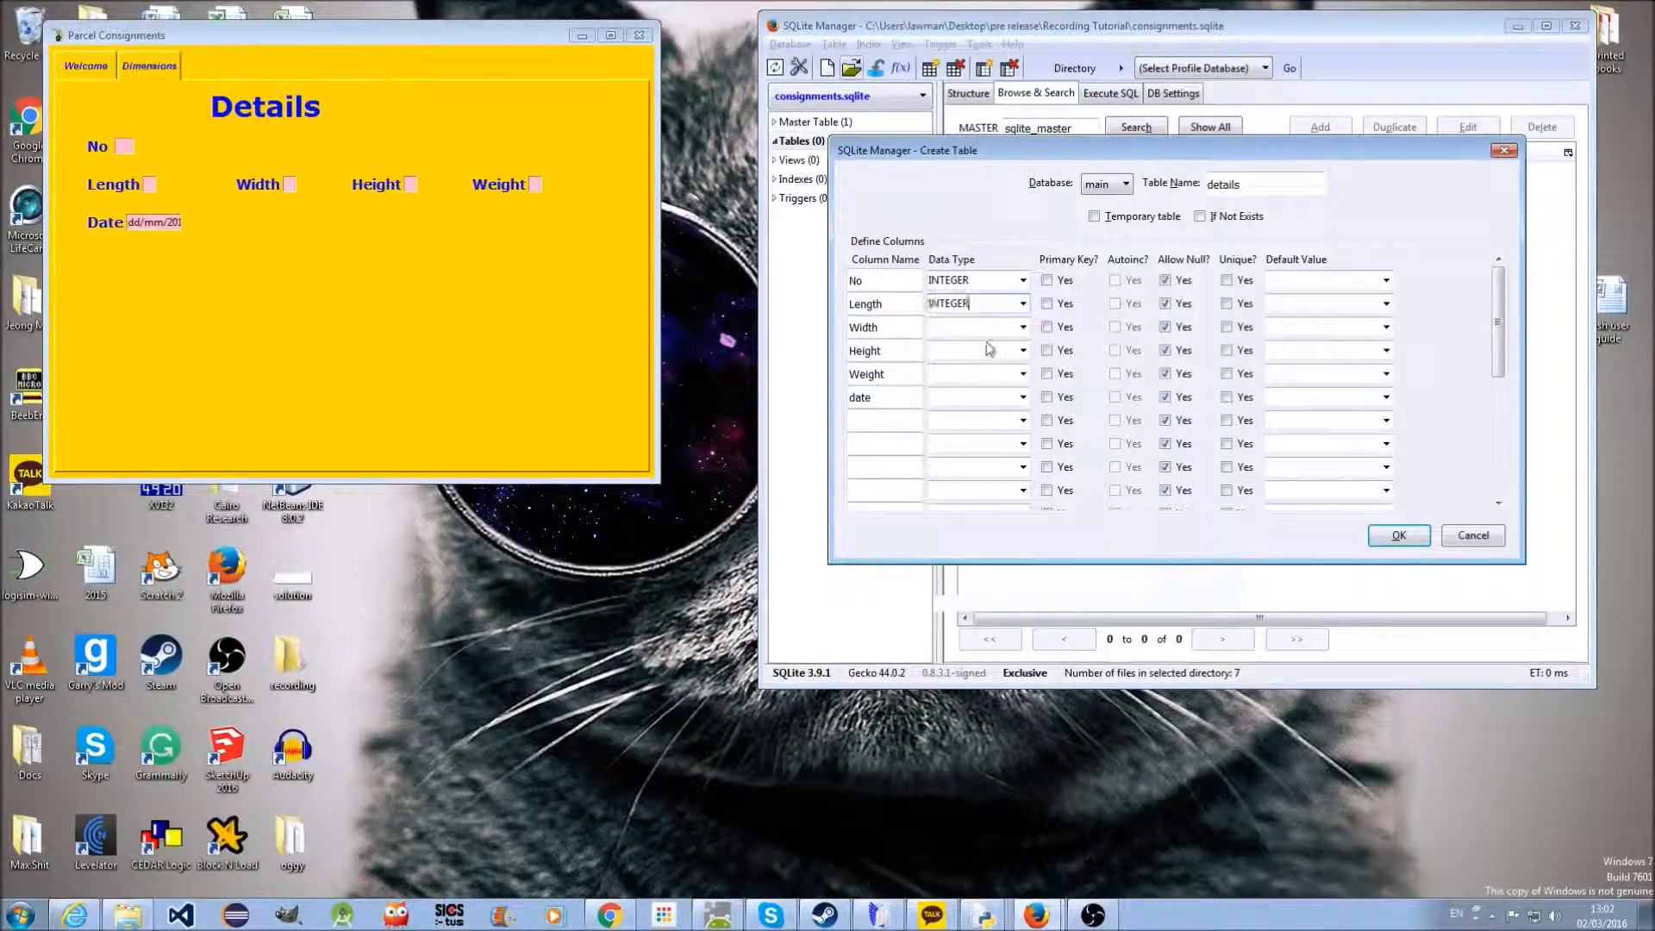
click(1023, 326)
click(952, 365)
click(1023, 350)
click(980, 395)
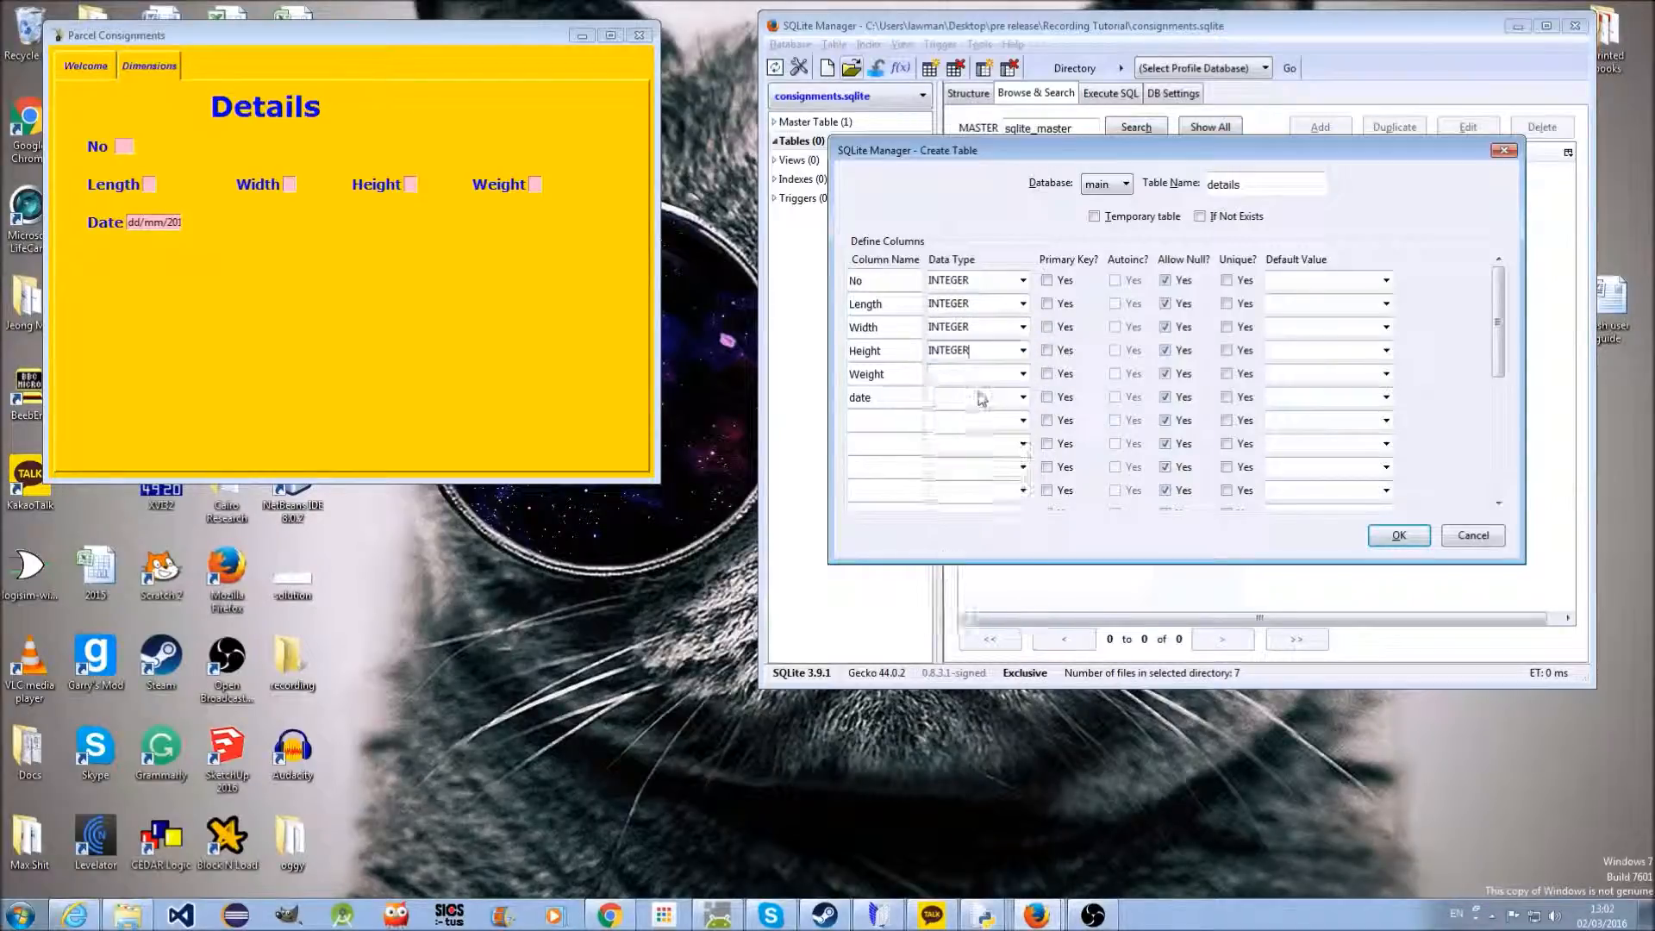
Set the Weight column to FLOAT and the last column, with its name capitalised as Date, to TEXT
click(1023, 374)
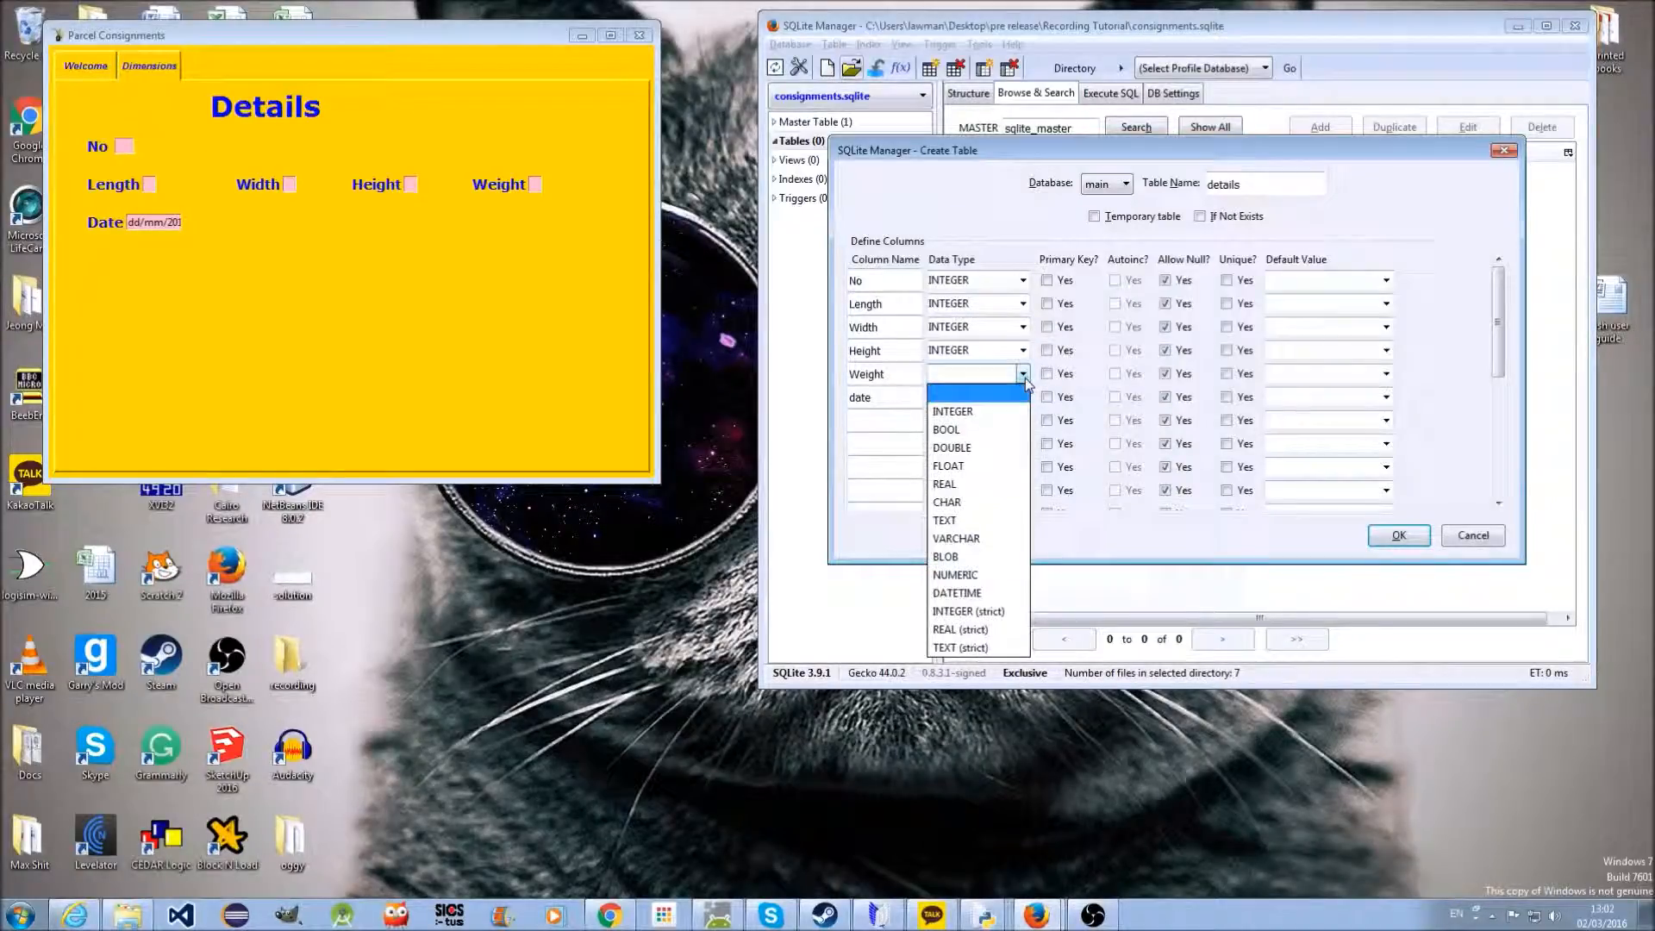
click(968, 466)
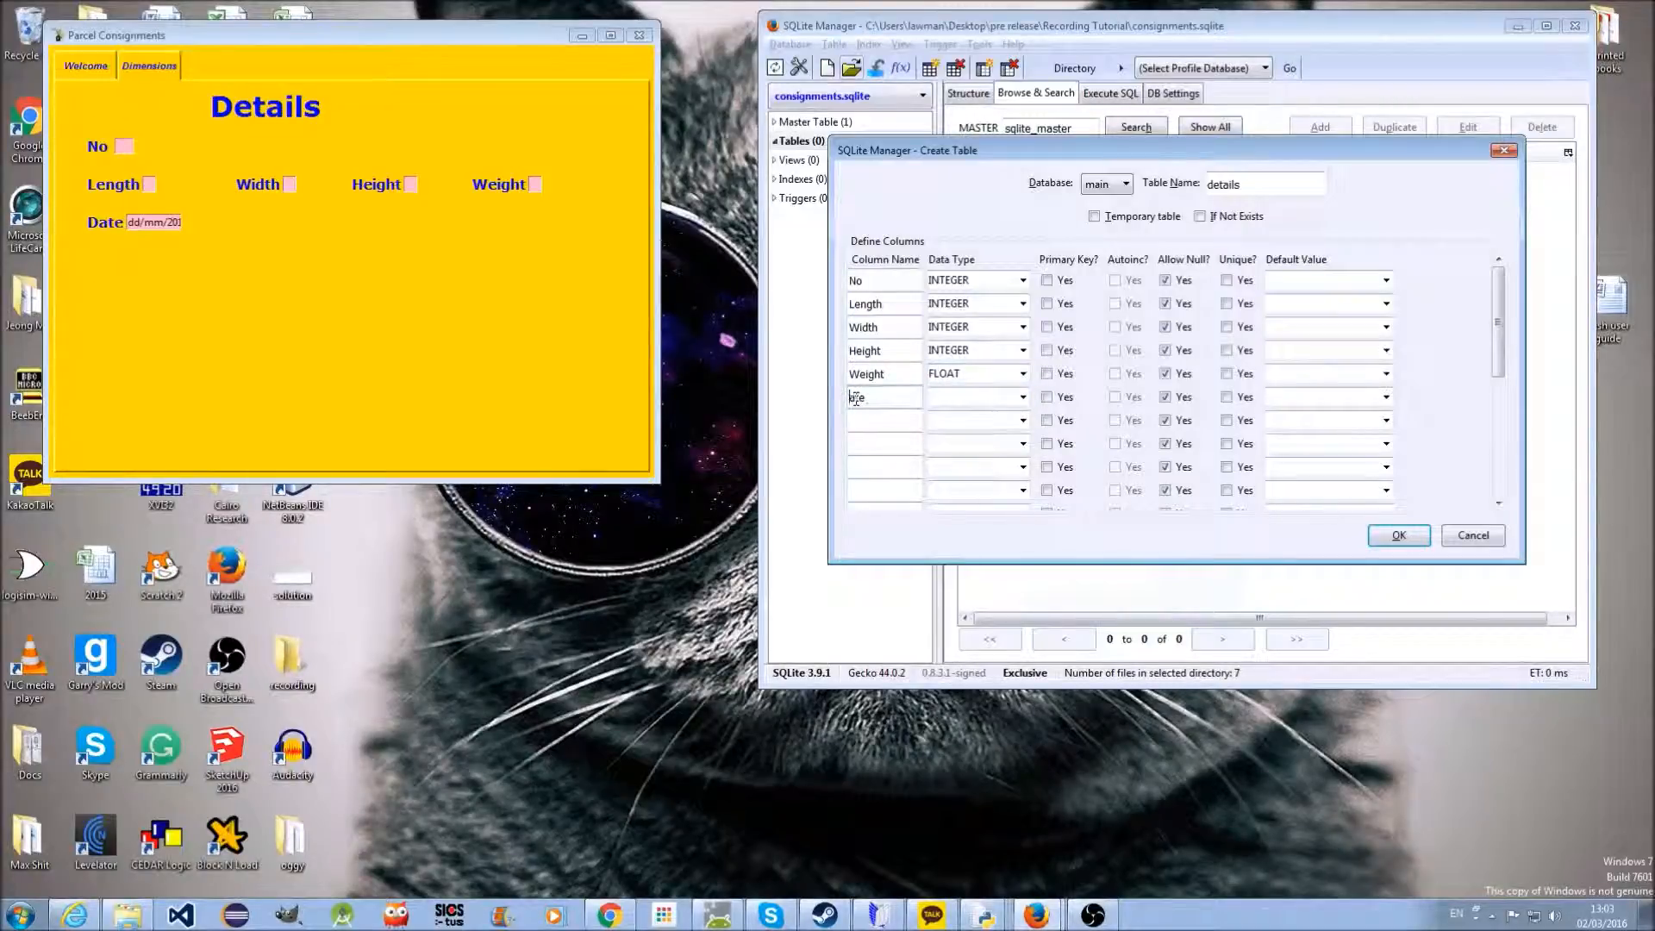
click(1022, 397)
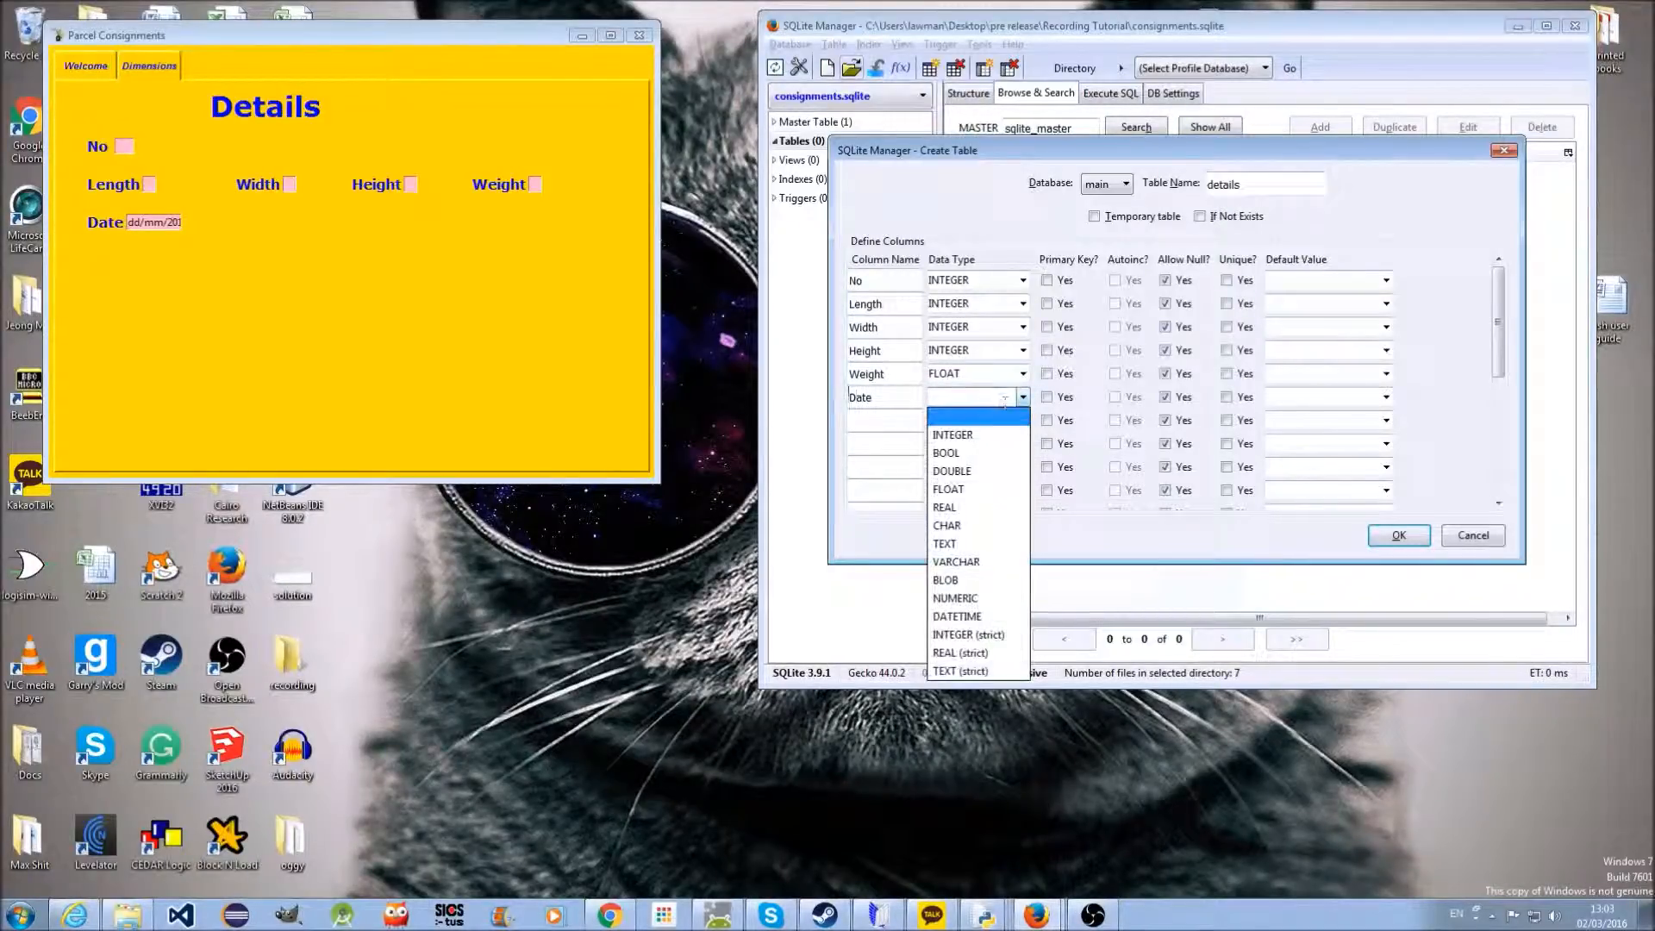
click(944, 543)
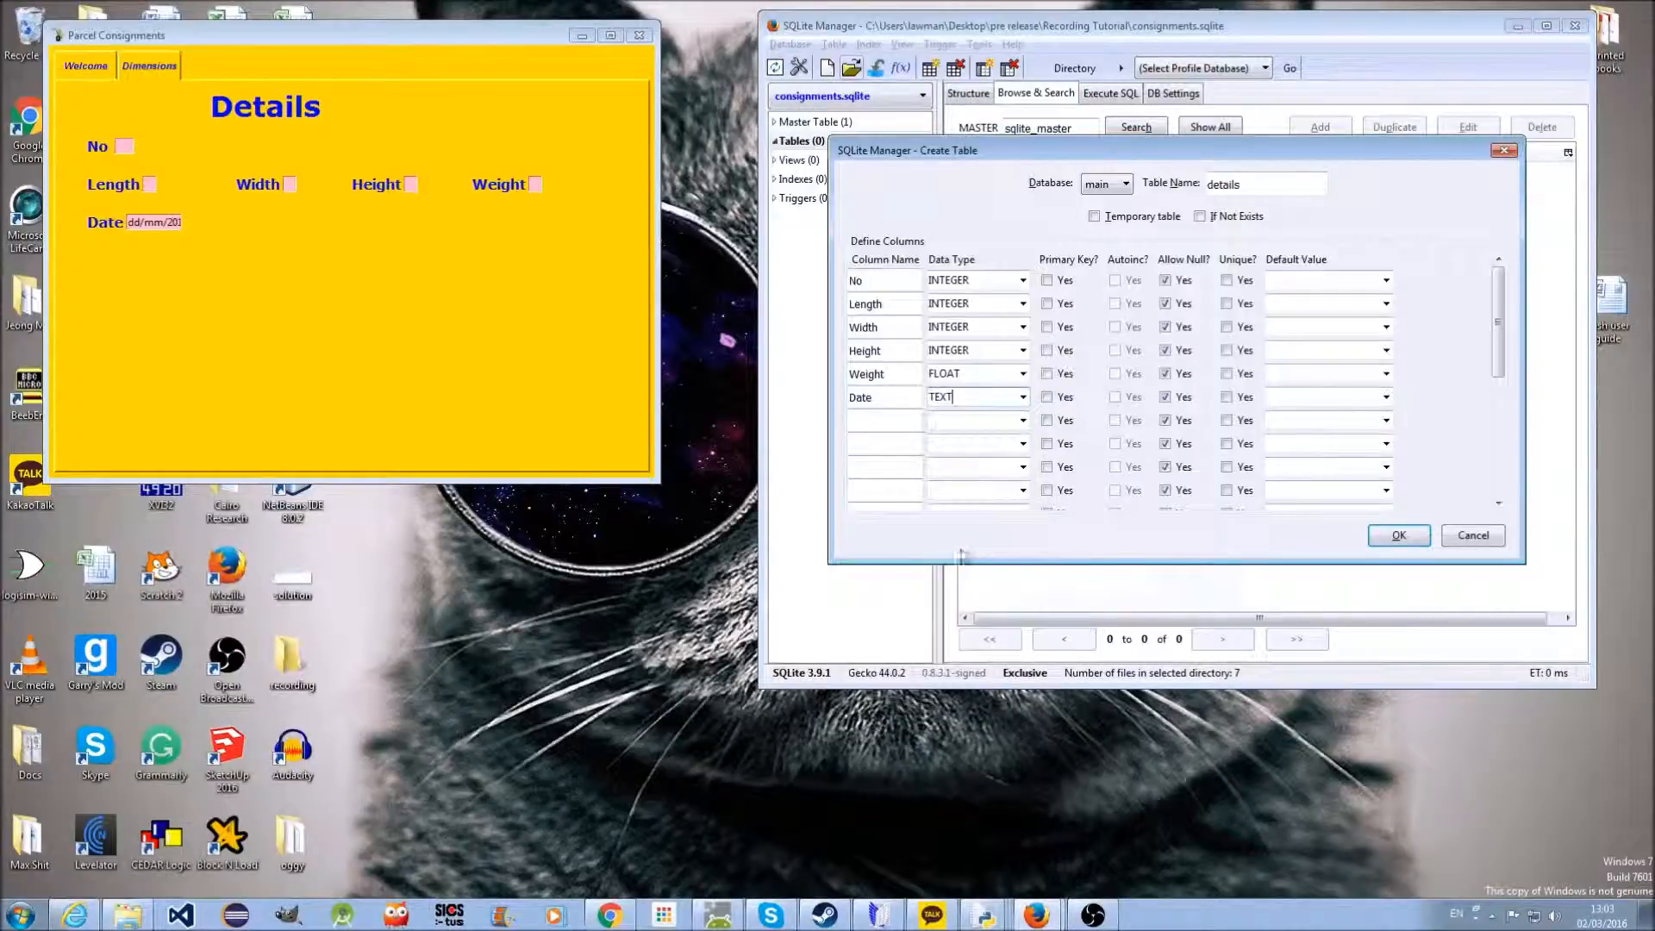
Disallow null values in the No column while leaving it without a primary key
click(856, 280)
click(1046, 281)
click(1046, 280)
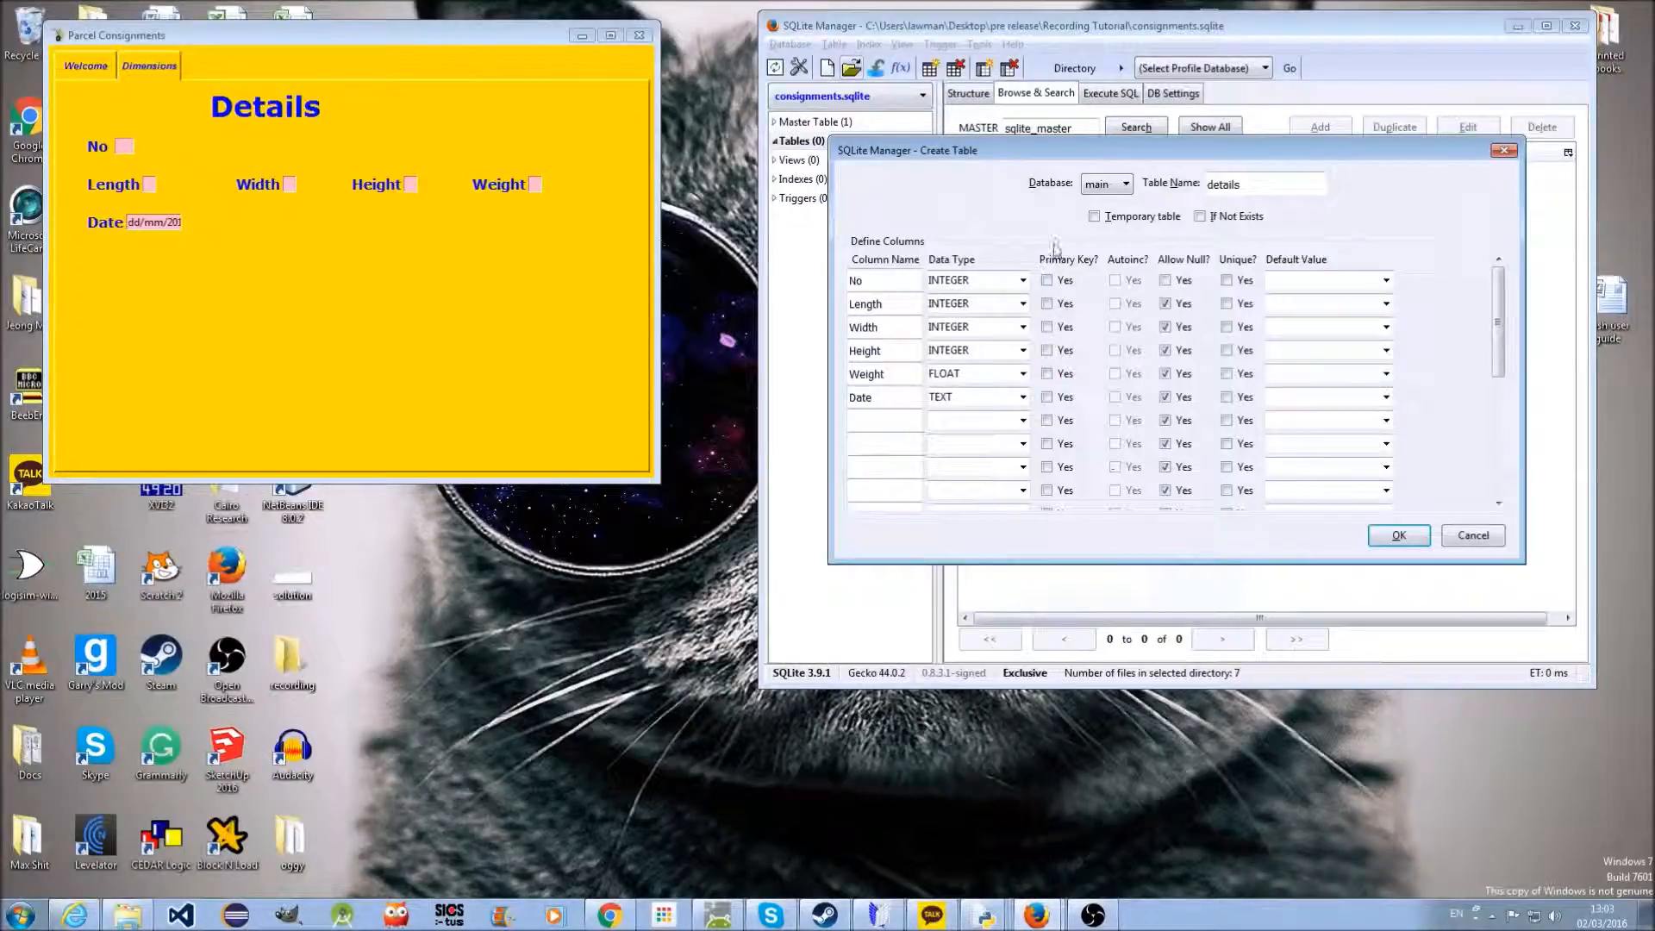
Review the generated CREATE TABLE statement in a widened confirmation dialog and approve creating the details table
click(1398, 536)
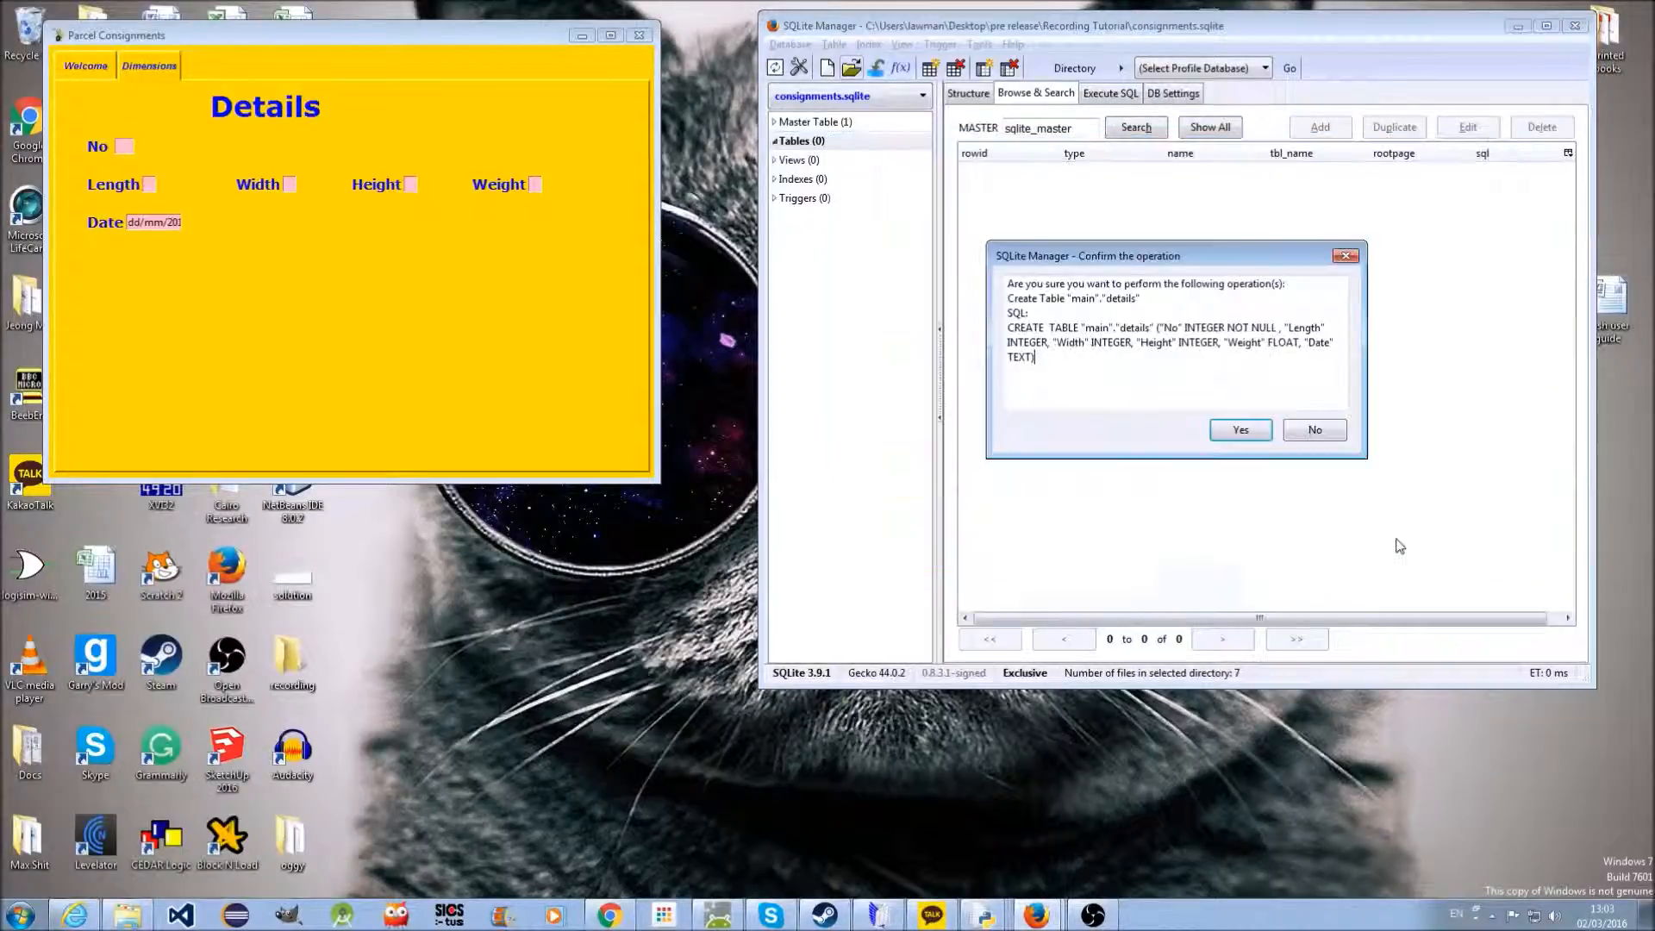
drag(1366, 328, 1640, 303)
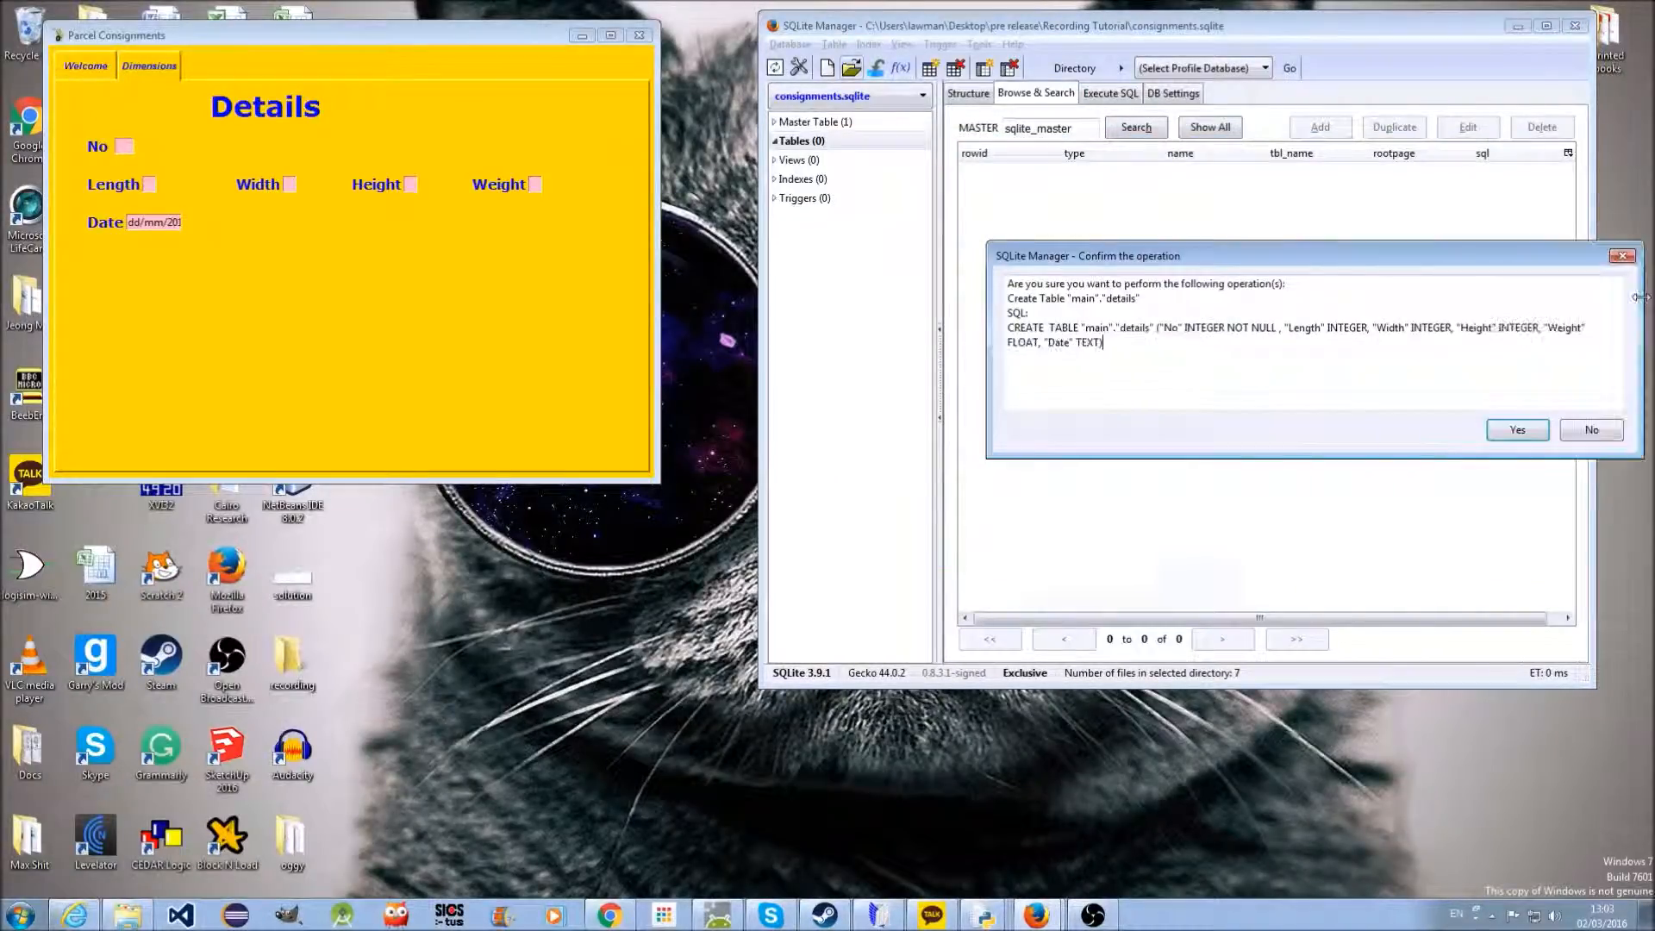
drag(987, 349, 705, 345)
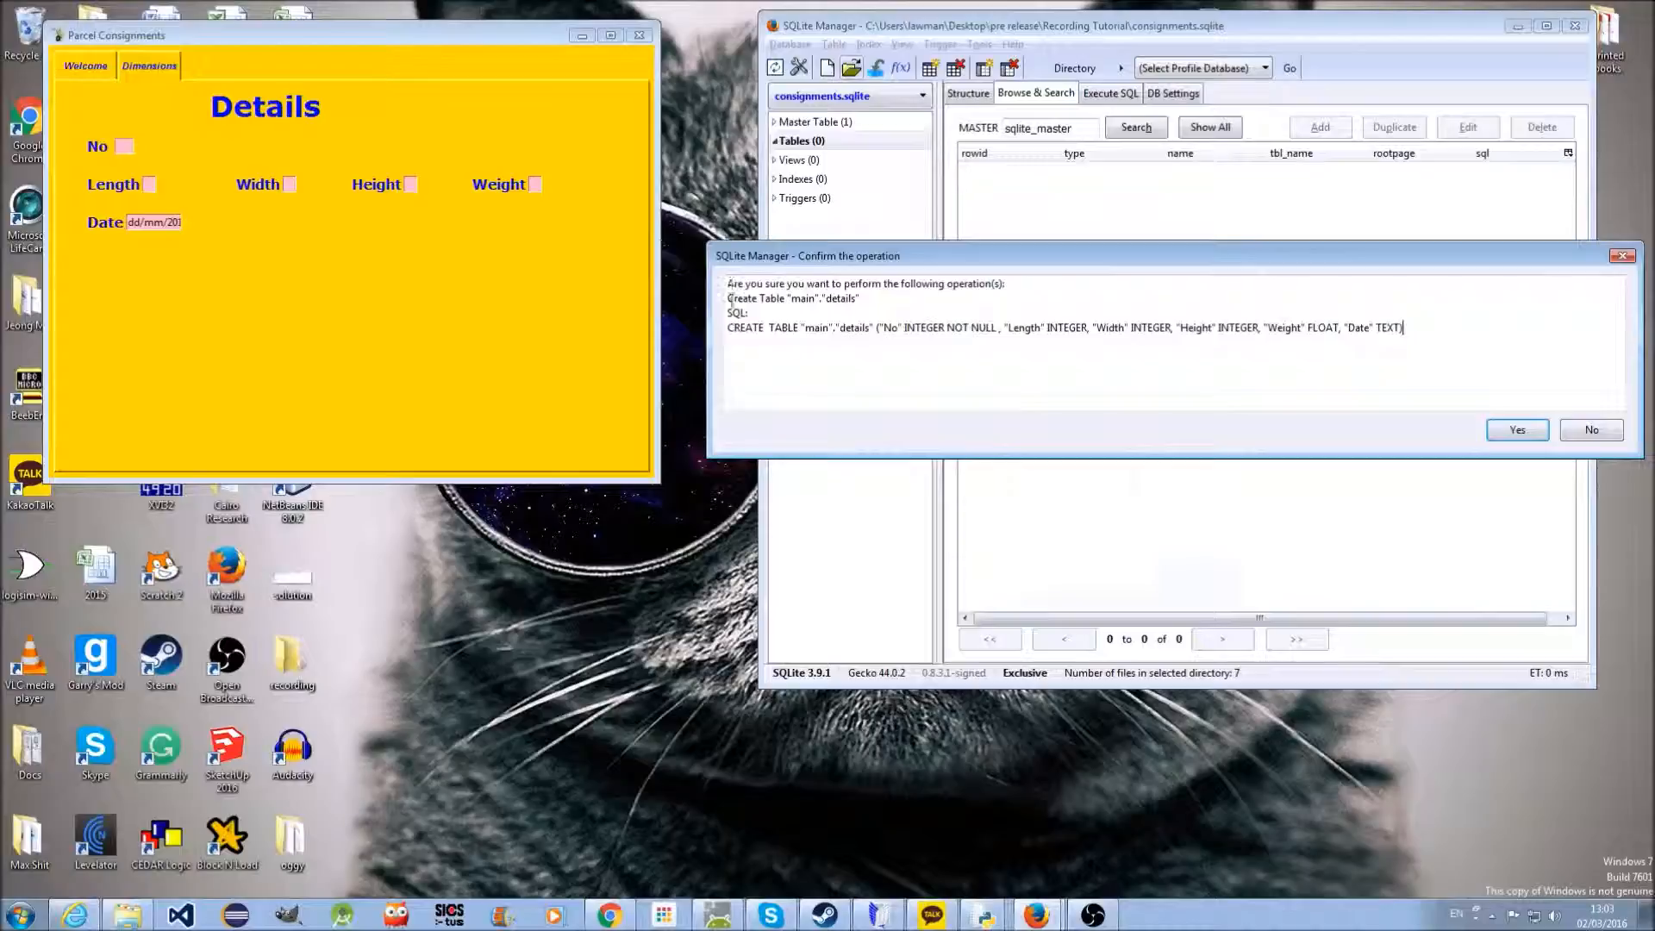
drag(728, 299, 1446, 353)
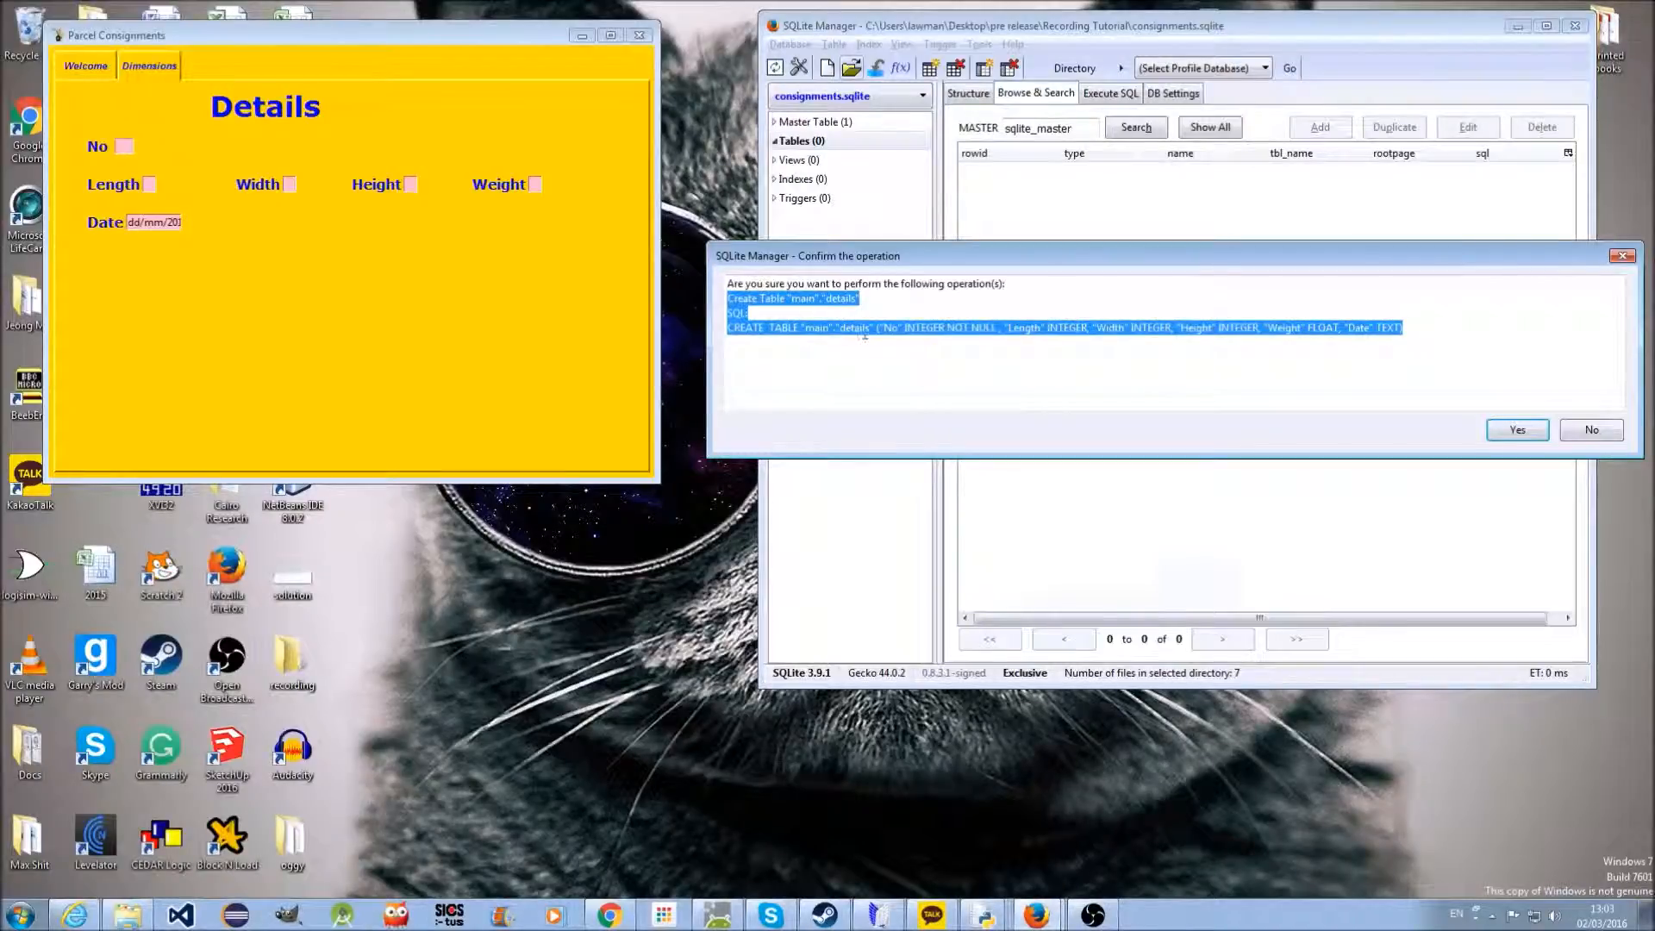
click(1518, 430)
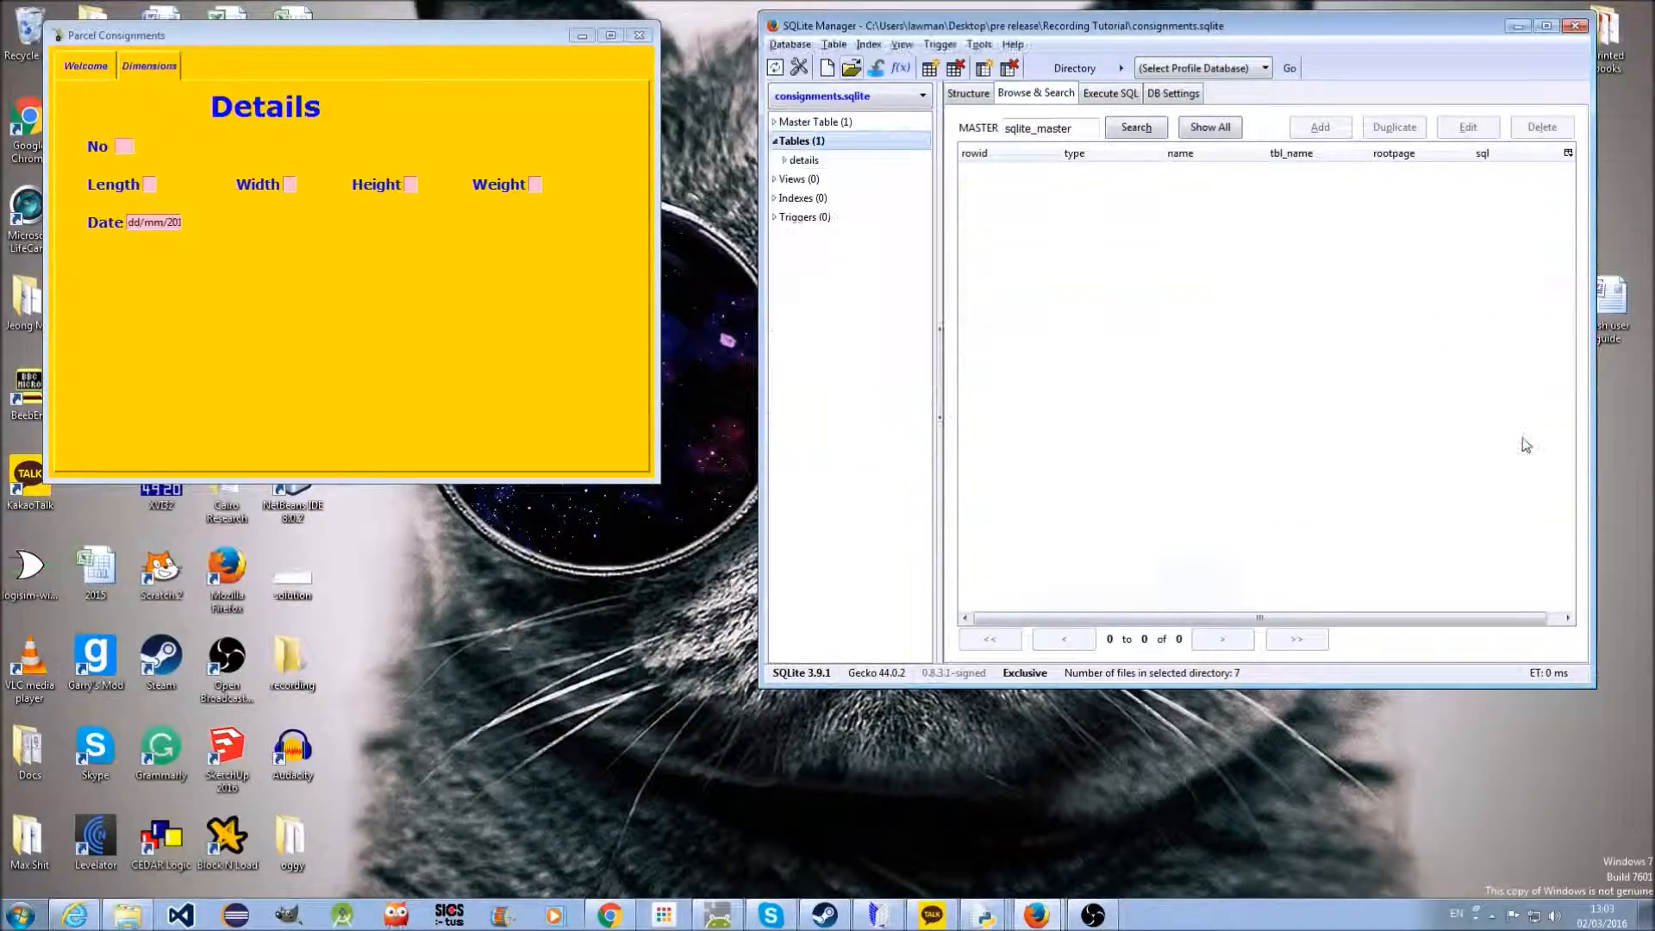
Start a new record in the details table with No 1, Length 30, Width 30, Height 45 and Weight 6.4
click(797, 162)
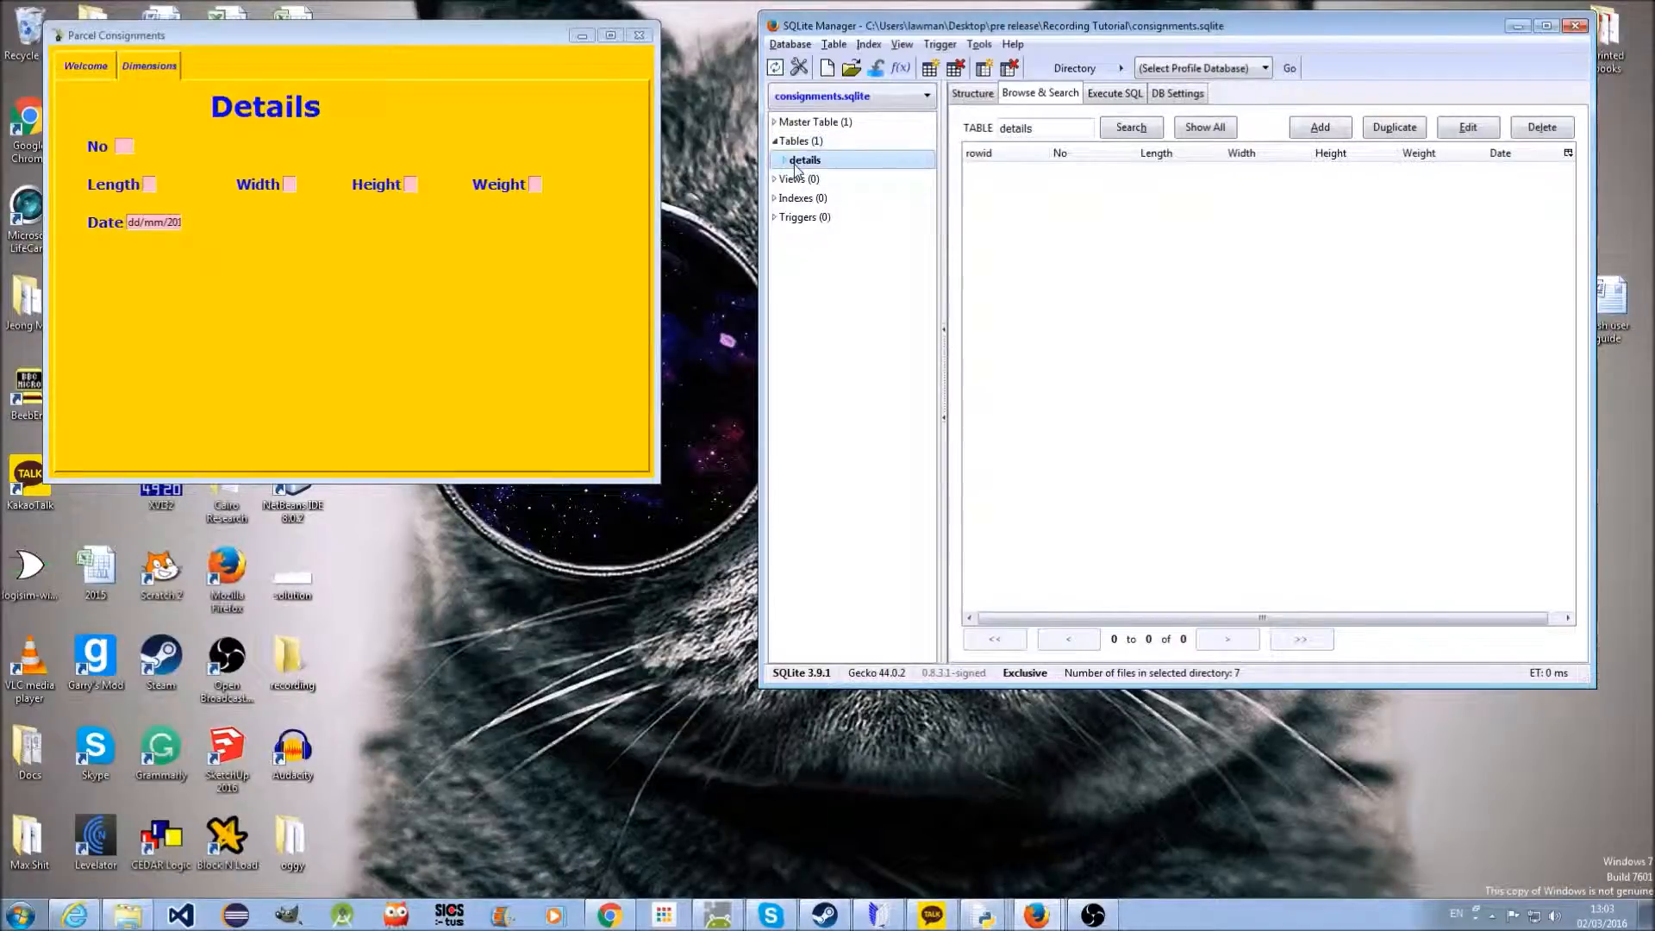
click(1319, 129)
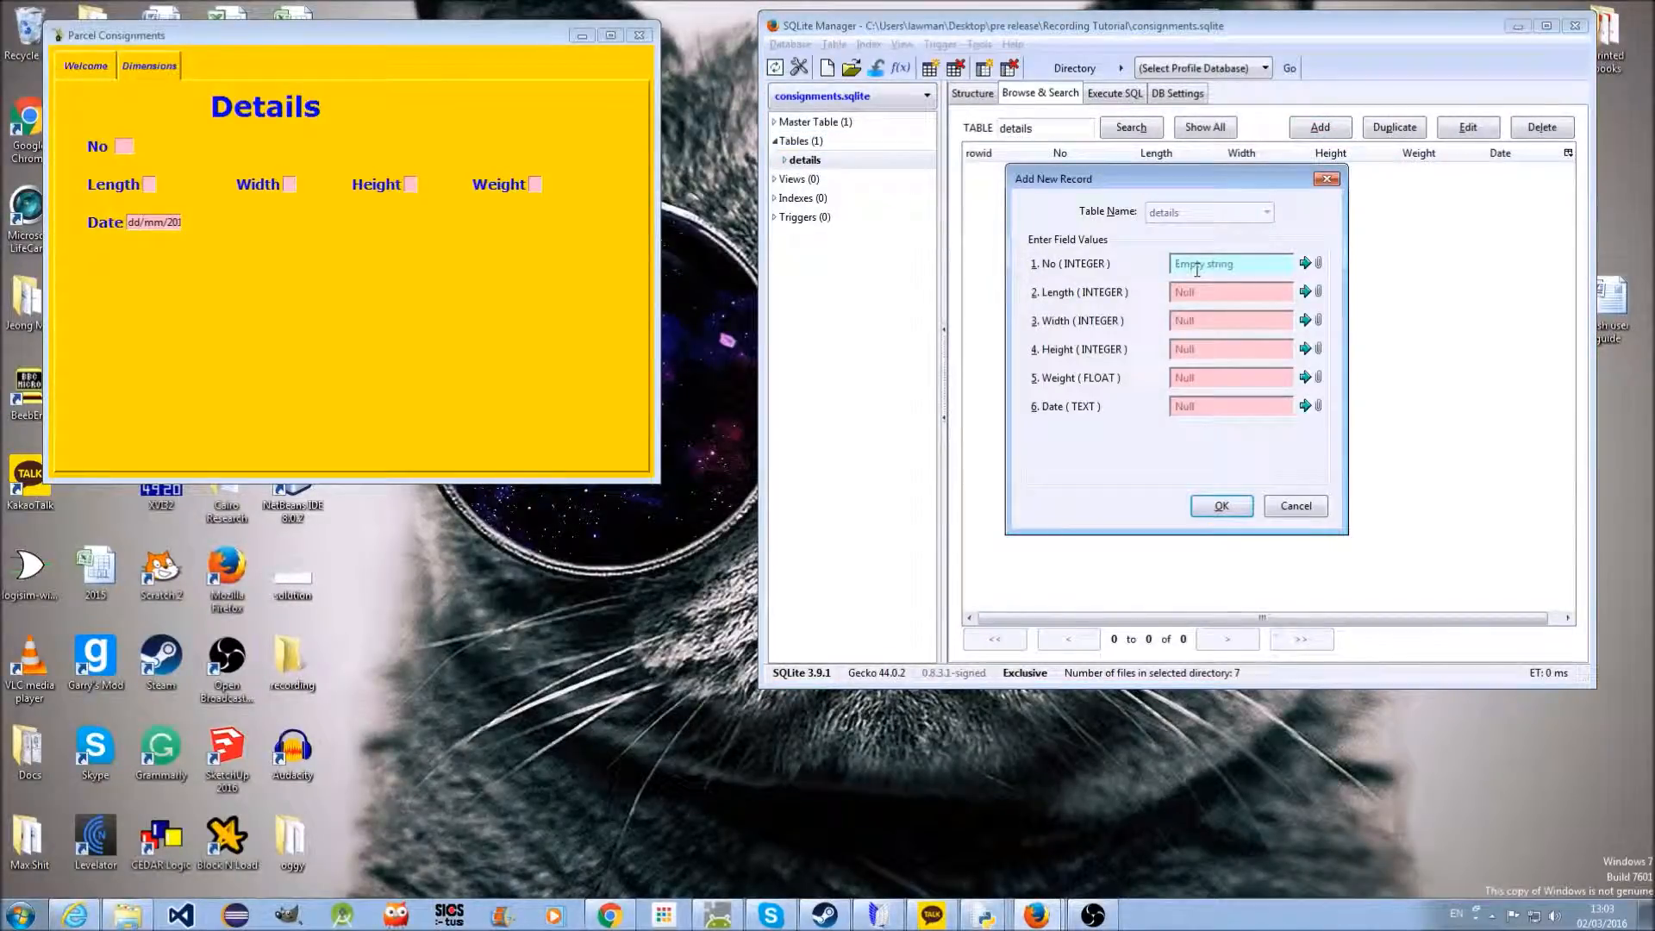
text(1)
text(0)
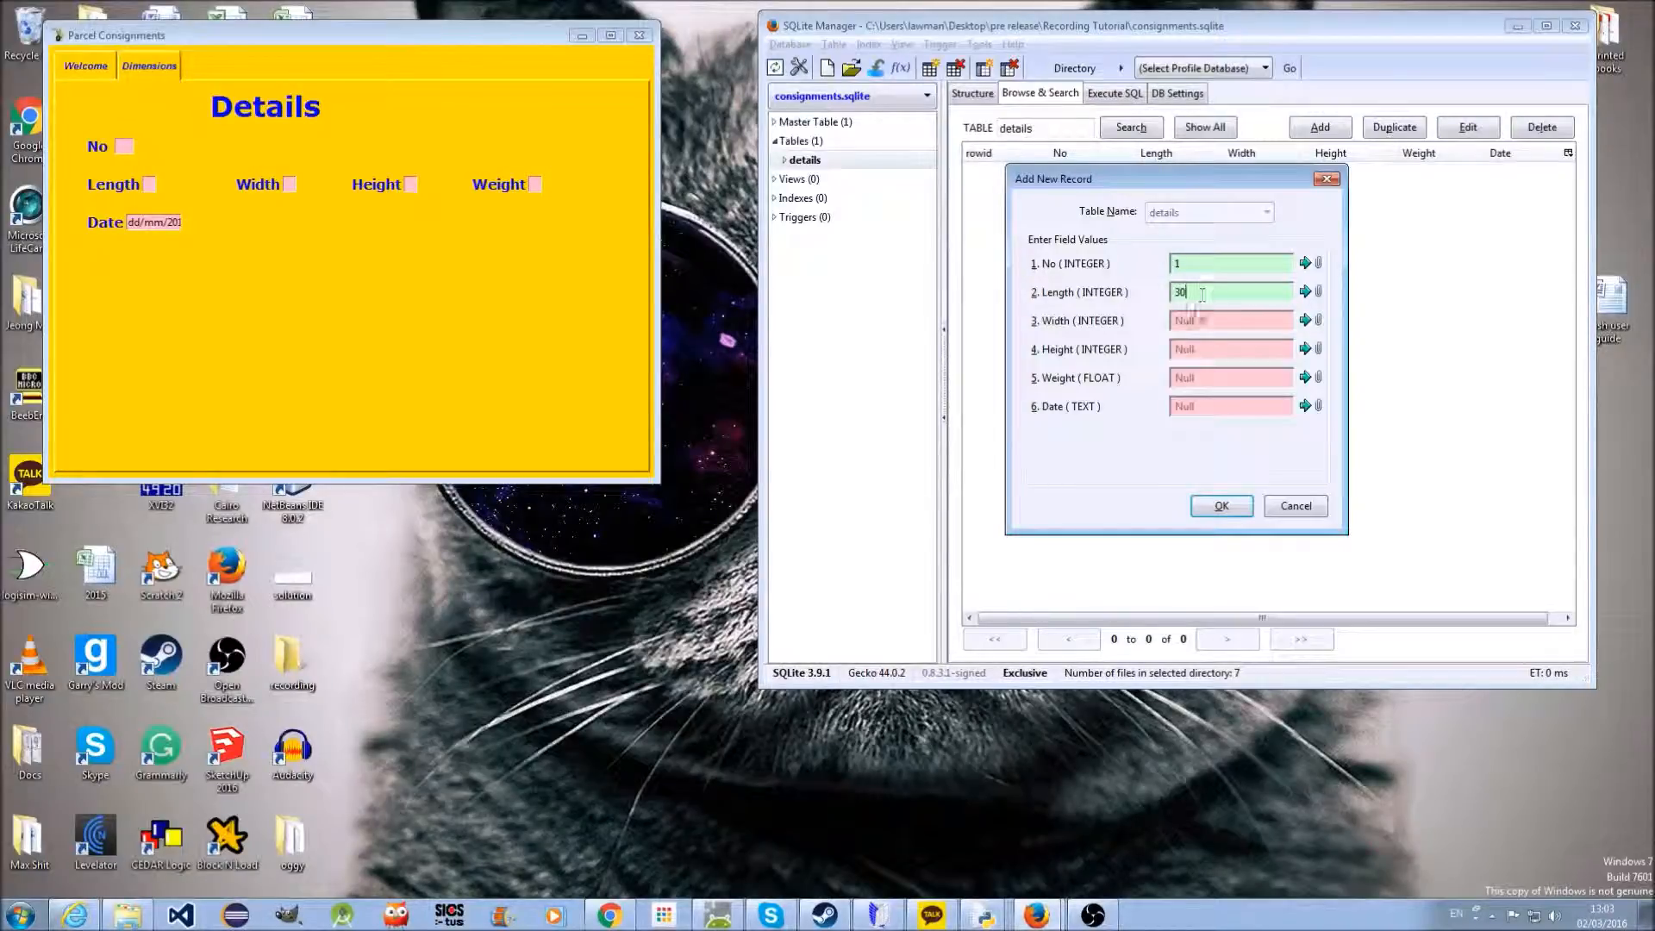
text(30)
click(1194, 351)
text(45)
click(1195, 379)
text(6.4)
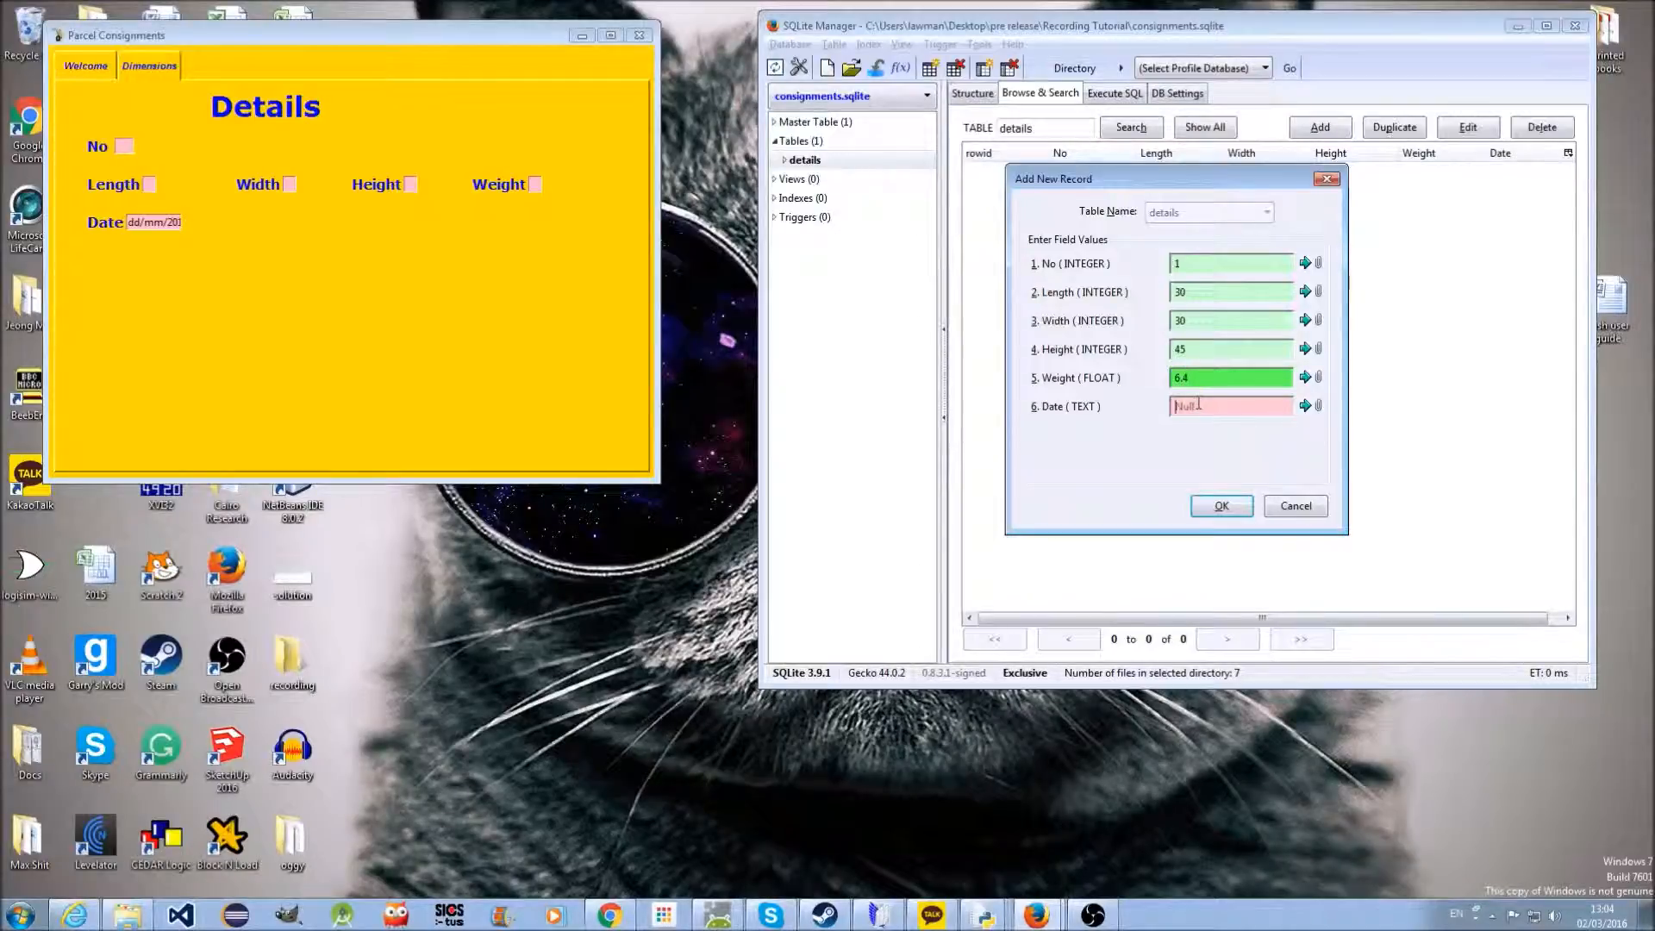
Set the record's Date to 02/03/2016 and insert it, moving the entry dialog away from the table rows
text(0)
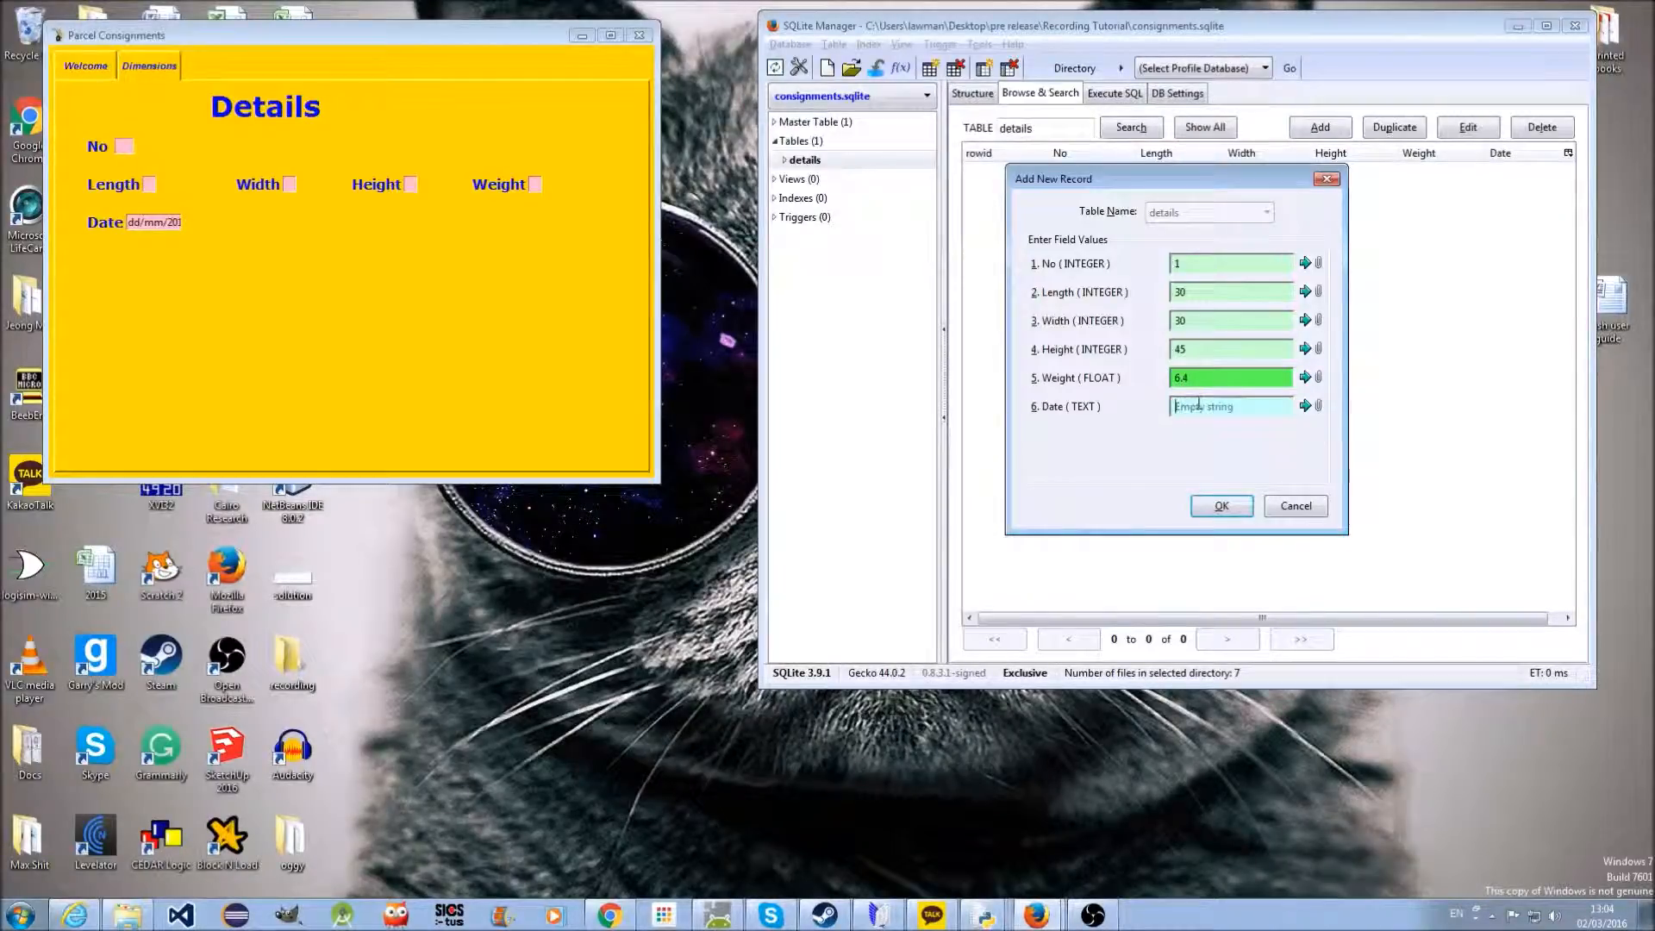
text(2/03/2016)
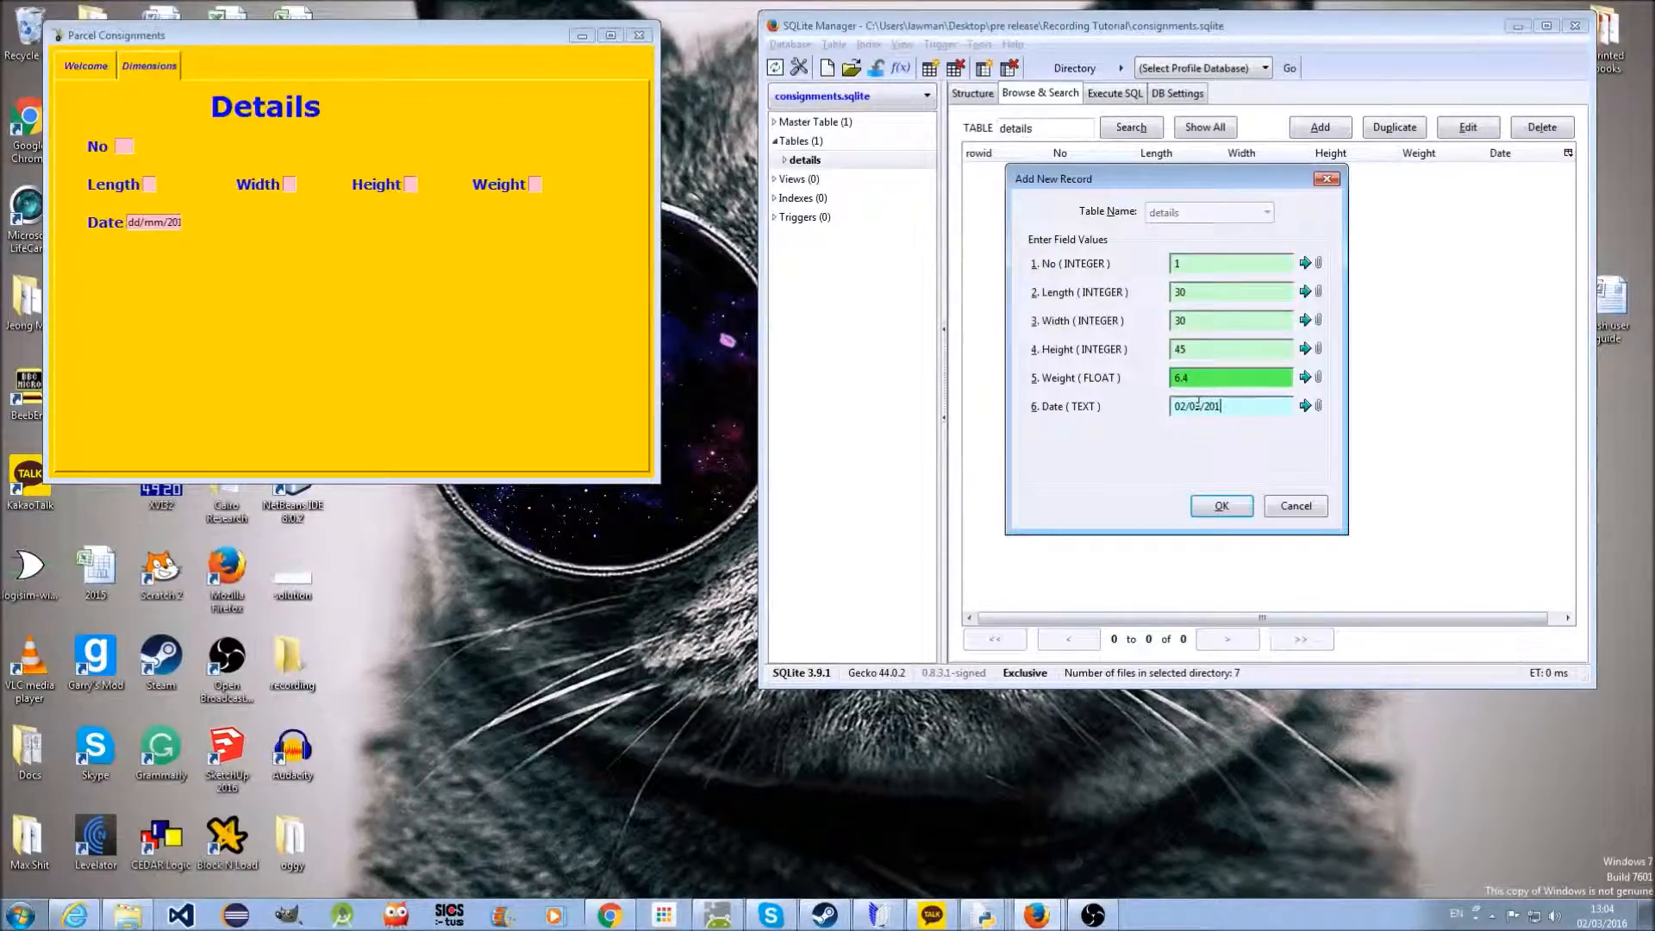
click(1224, 512)
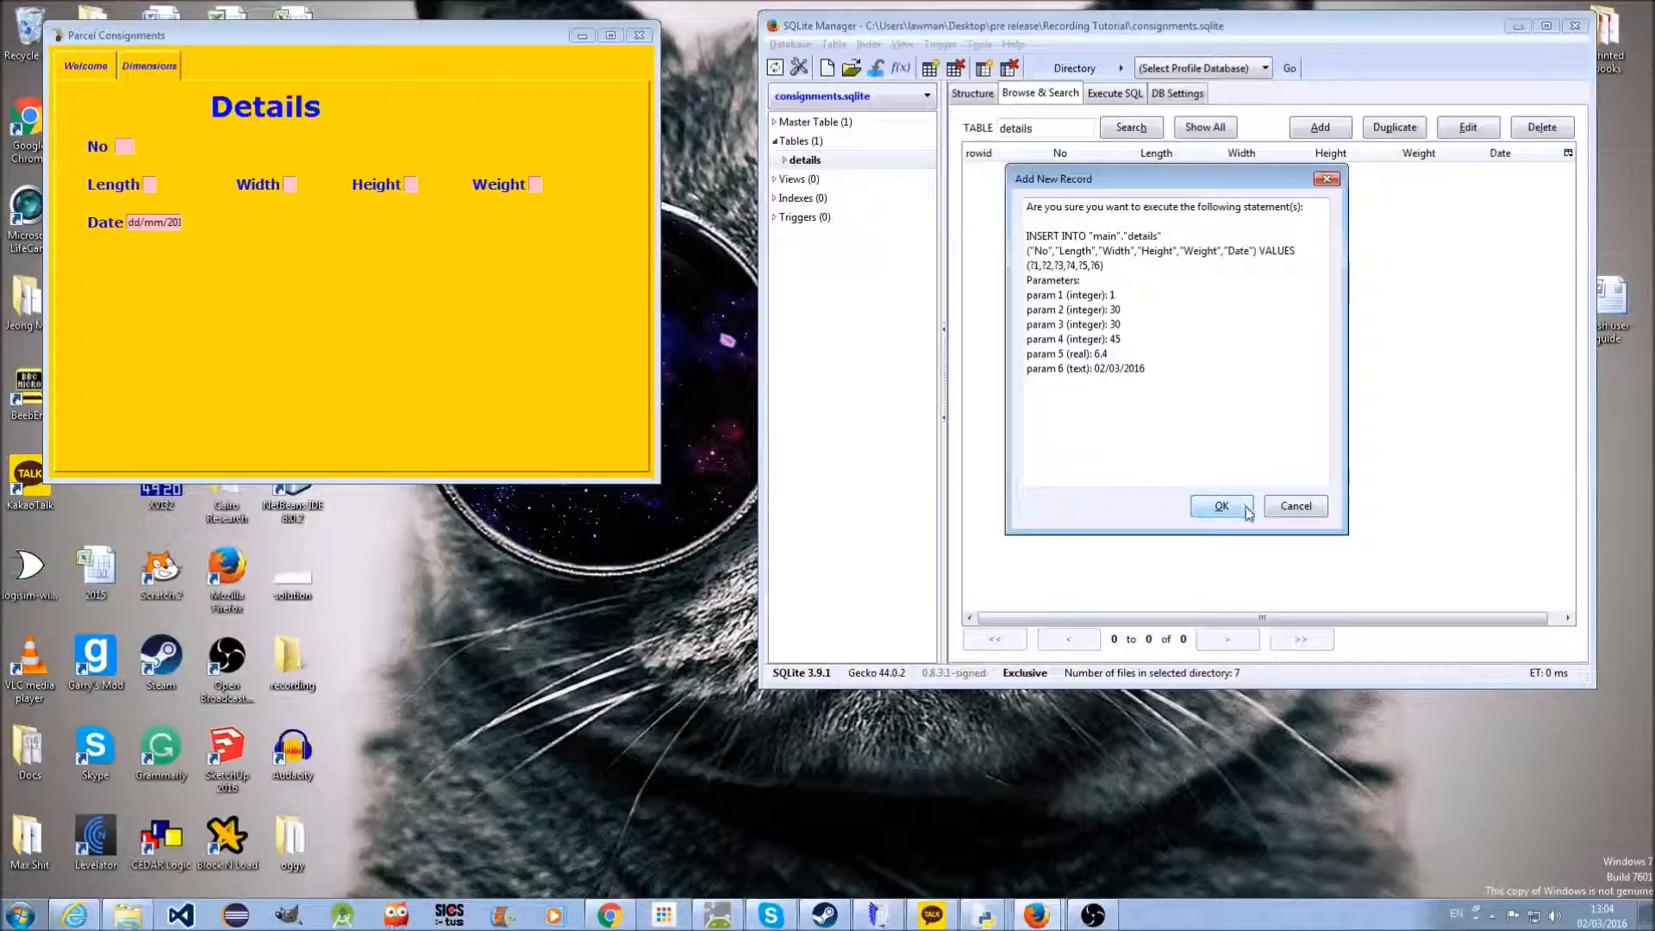
click(1245, 512)
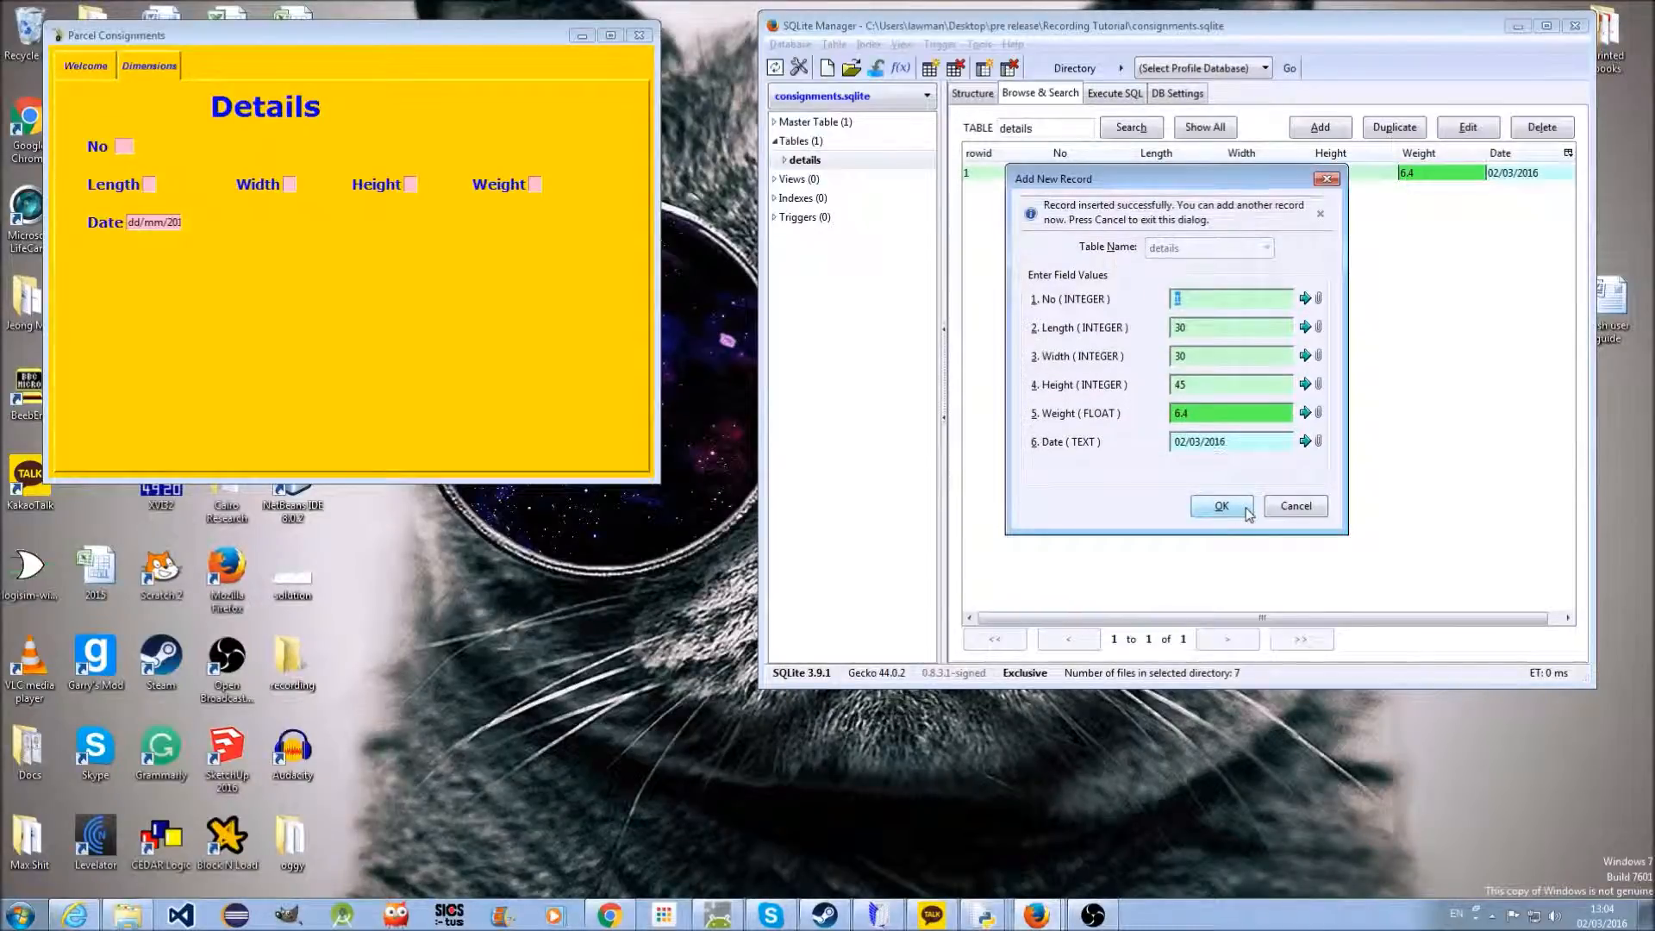
drag(1232, 189, 1296, 522)
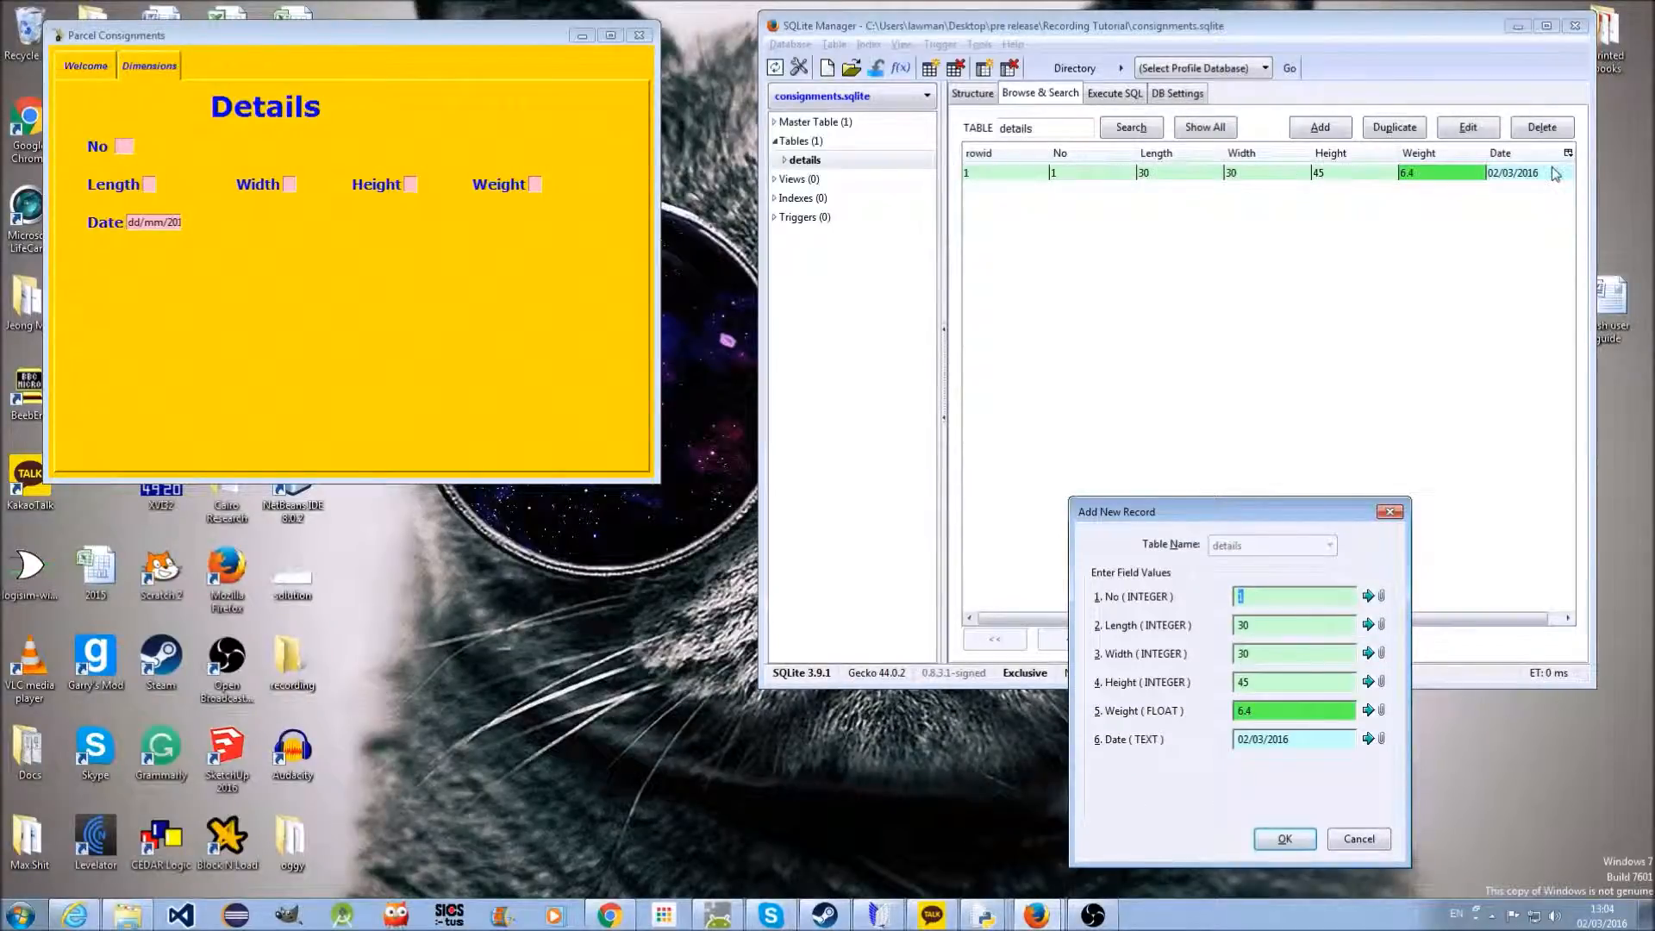
Insert a record with No 121, Length 34 and Width 5, keeping the other values, and close the entry dialog
drag(1268, 512, 1228, 317)
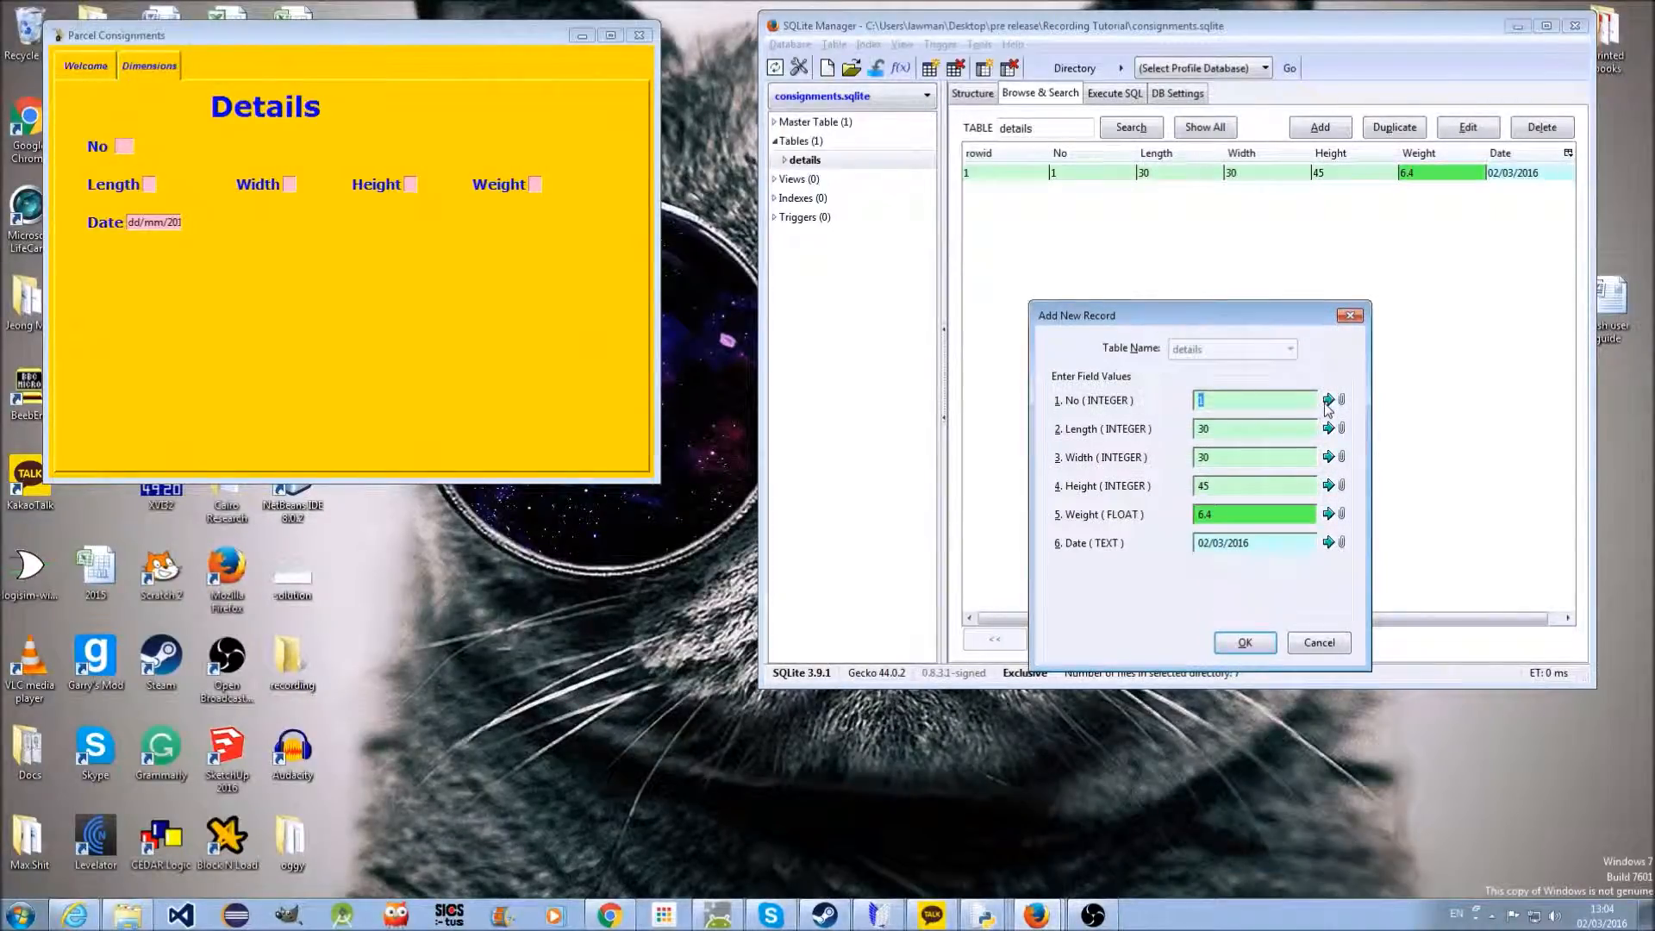
text(2)
text(0)
click(1203, 400)
double_click(1220, 426)
text(34)
double_click(1204, 458)
click(1241, 659)
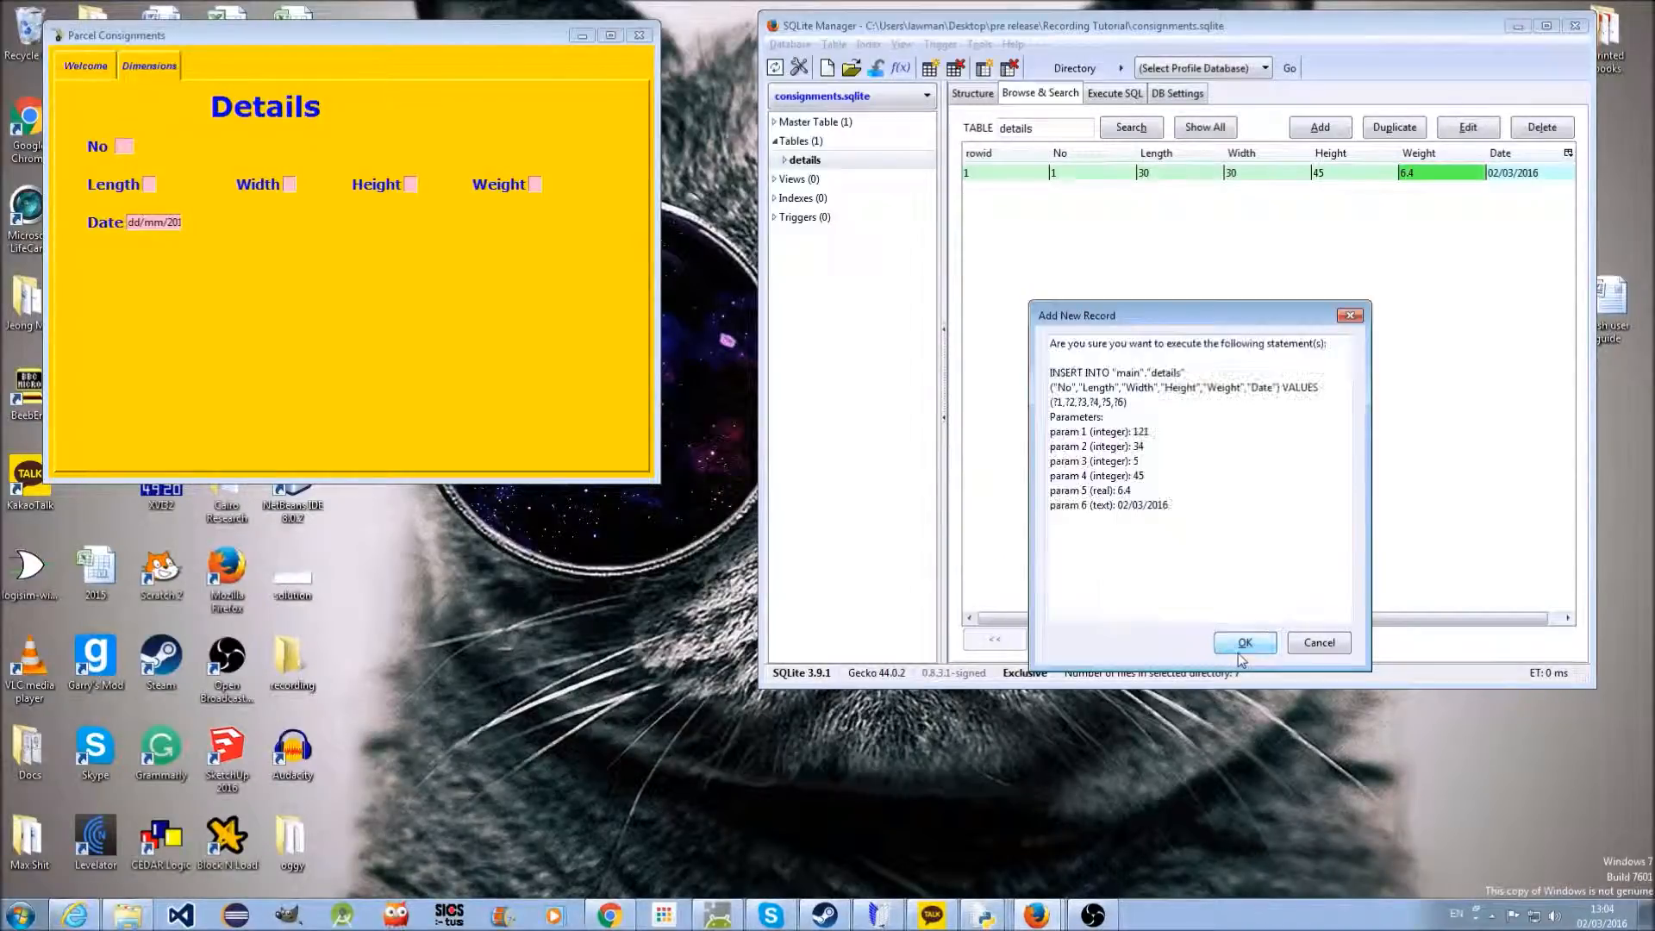
click(1254, 655)
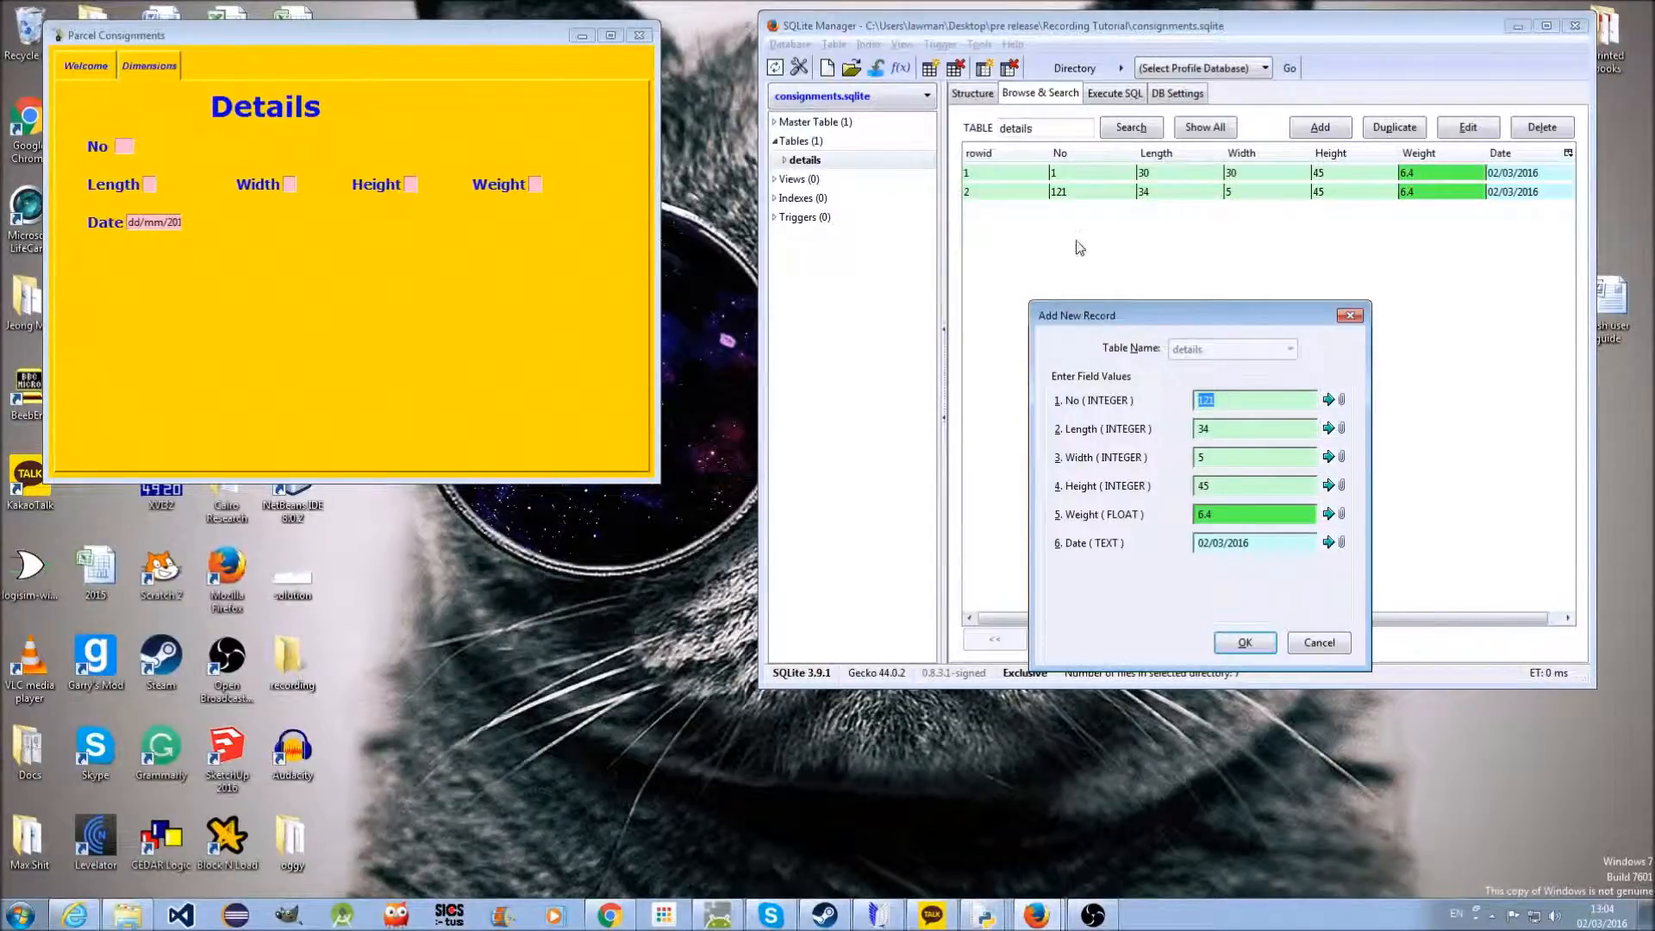
click(1350, 315)
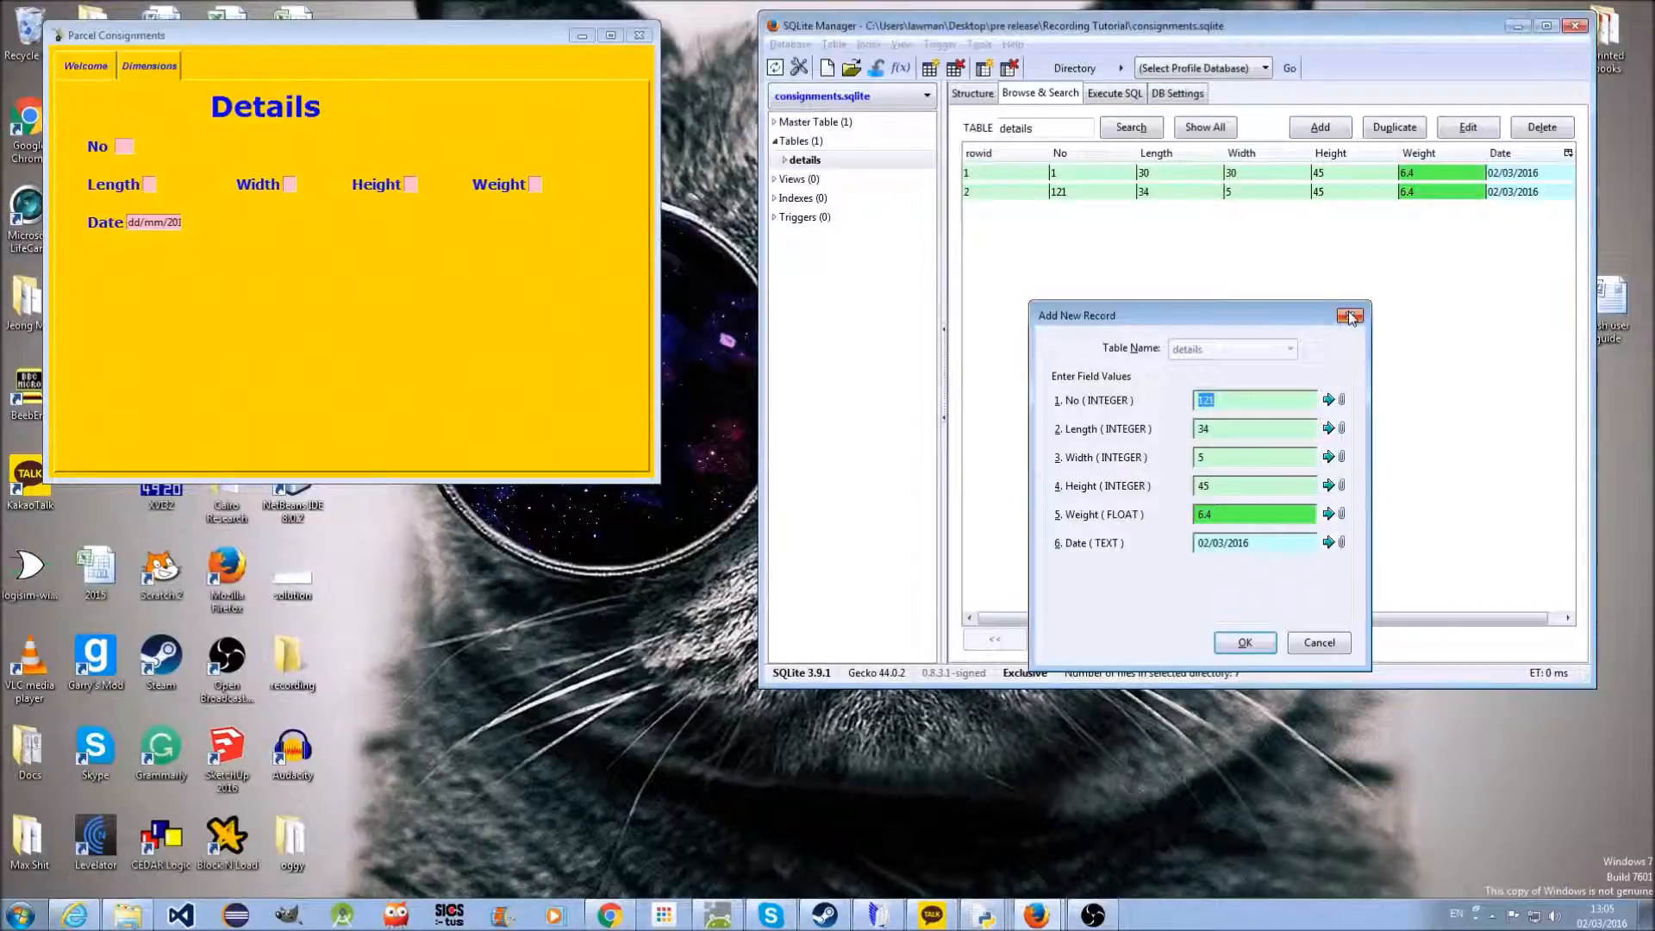
Delete the record with No 121 from the details table and confirm the deletion
click(970, 193)
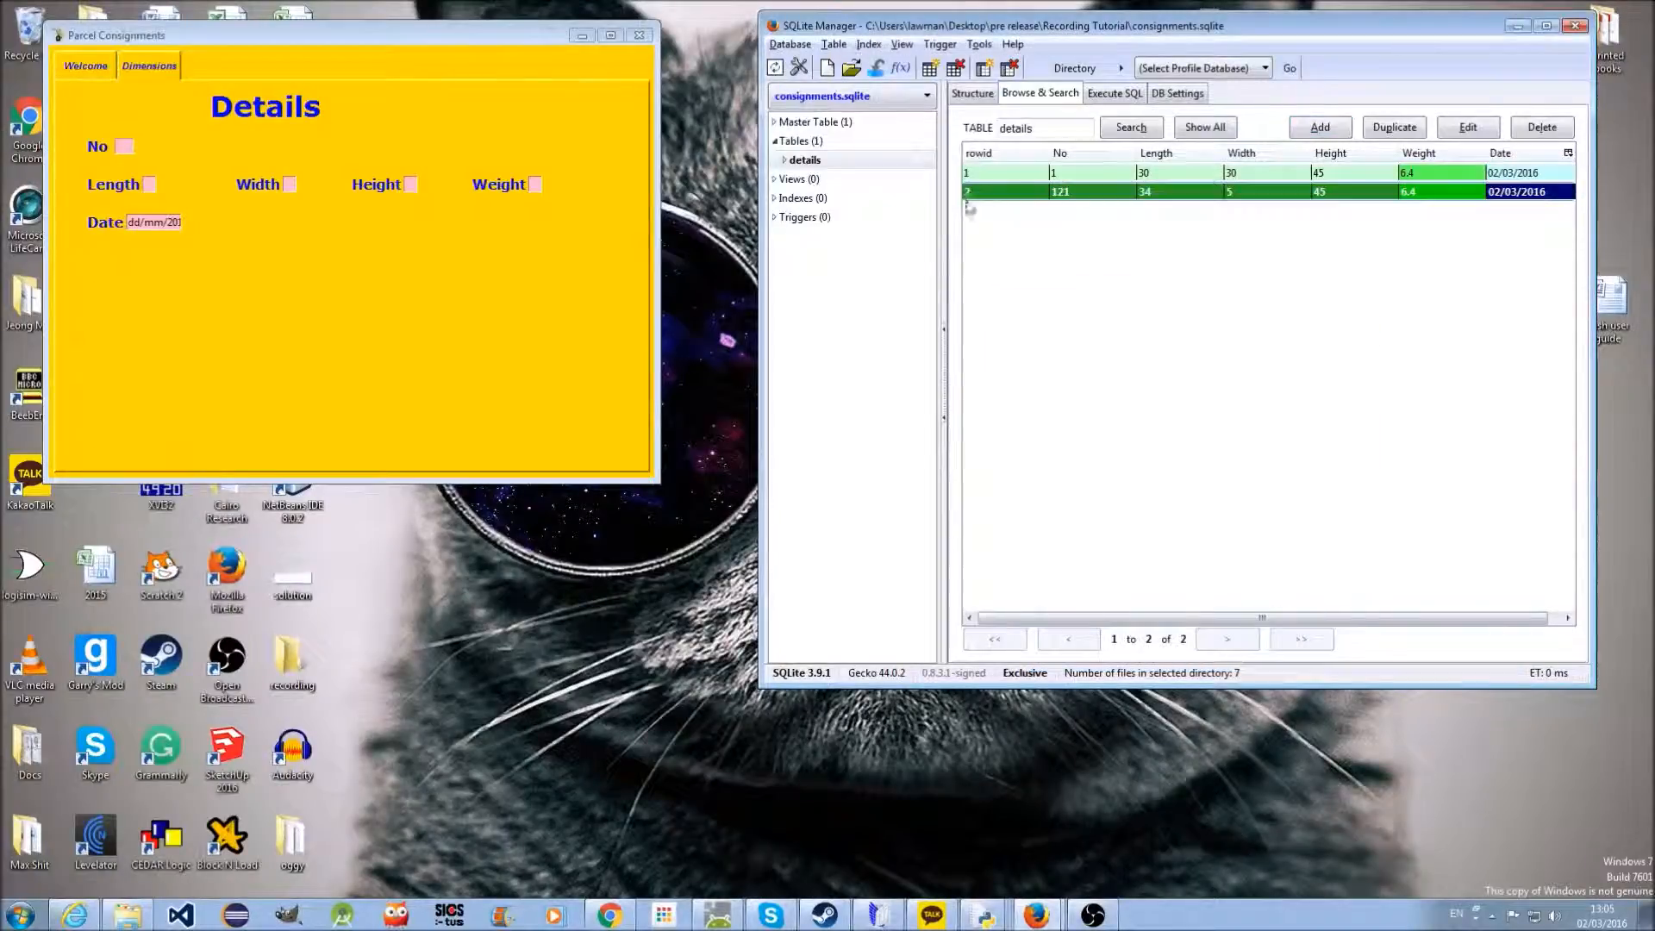
click(1539, 129)
click(1246, 432)
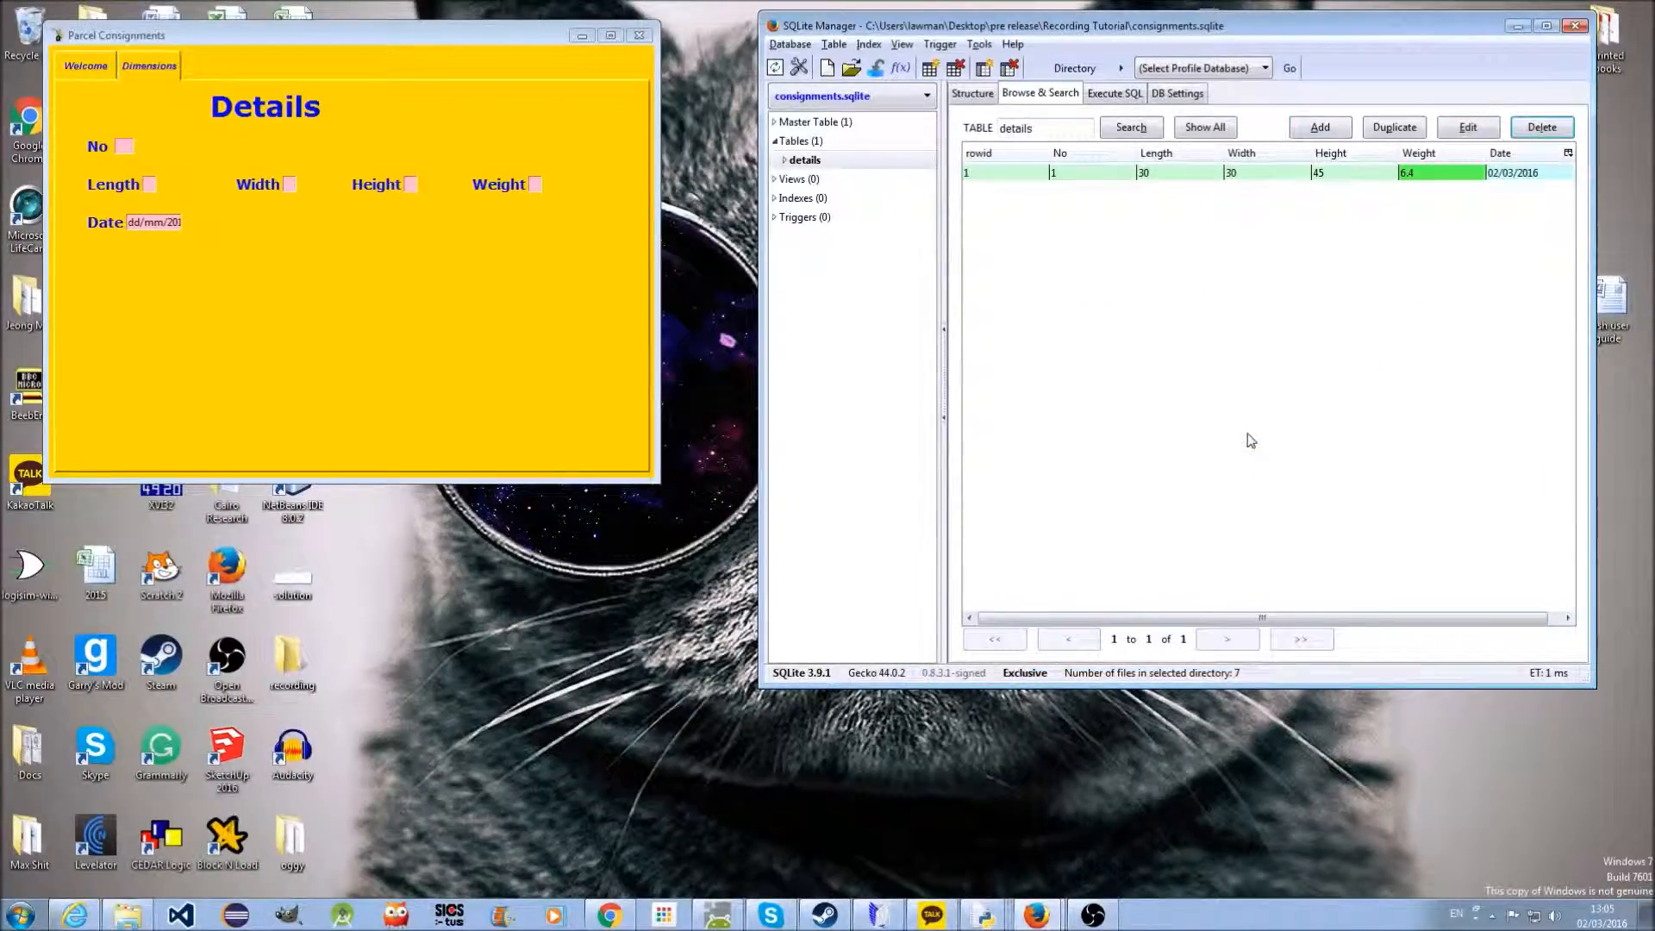
Start a new record in the details table with No 1, Length 5, Width 5, Height 5 and Weight 4.0
click(1316, 129)
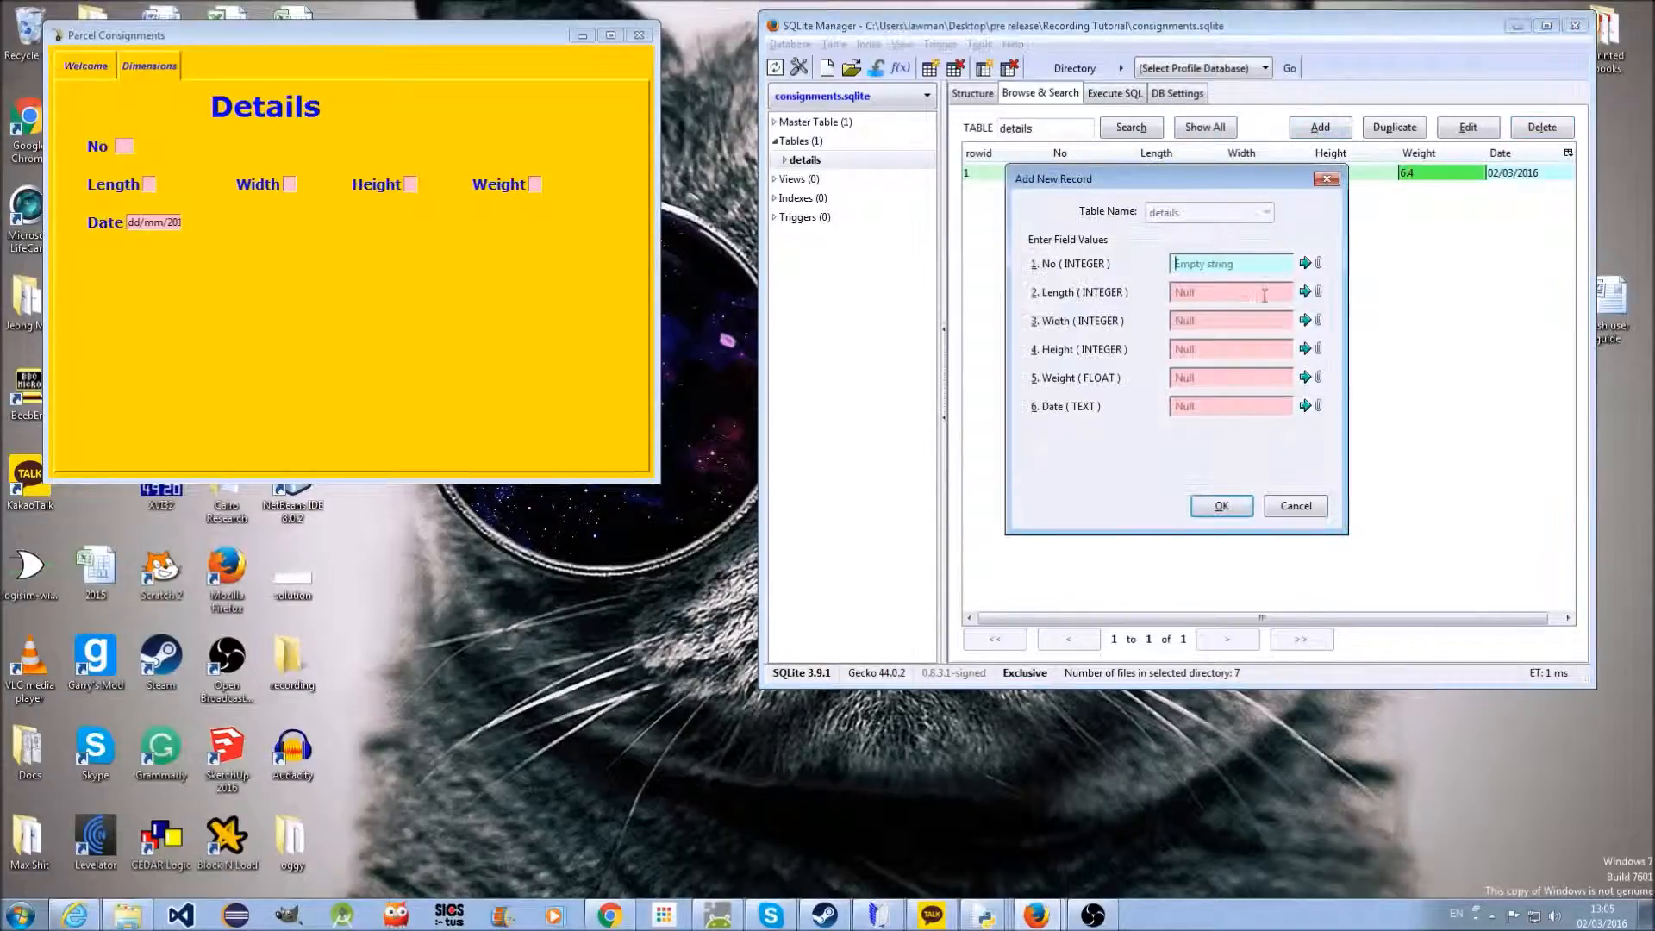
text(1)
drag(1155, 188, 1169, 272)
click(1205, 376)
text(5)
click(1205, 409)
text(5)
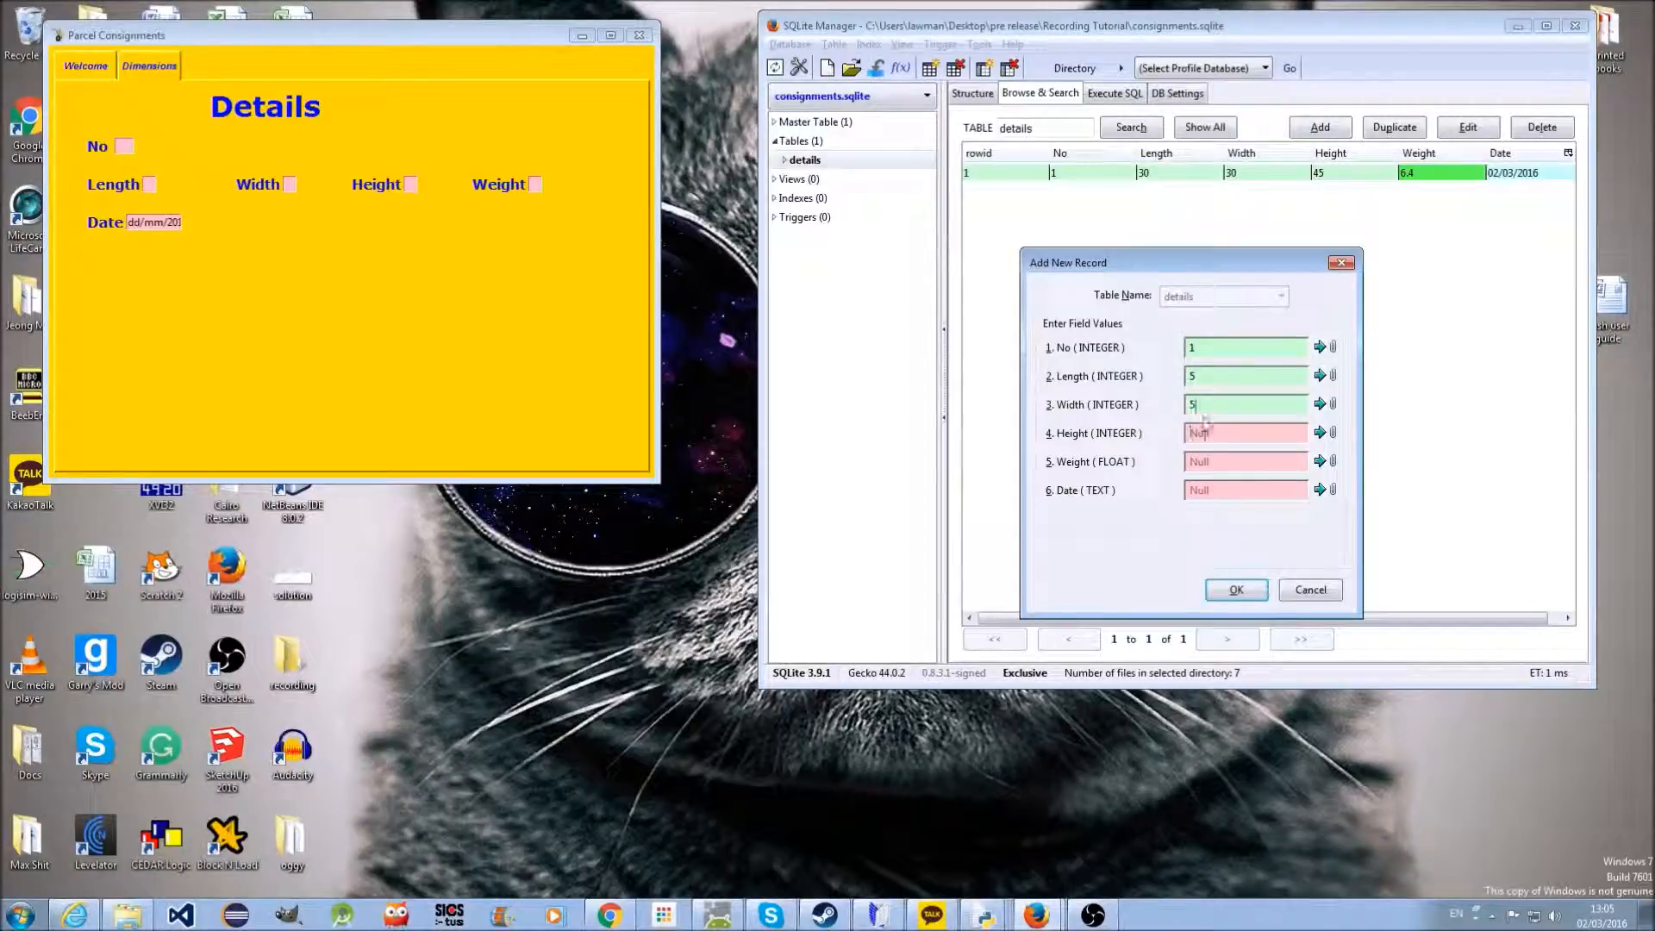
click(1204, 434)
text(5)
click(1198, 459)
text(1.0)
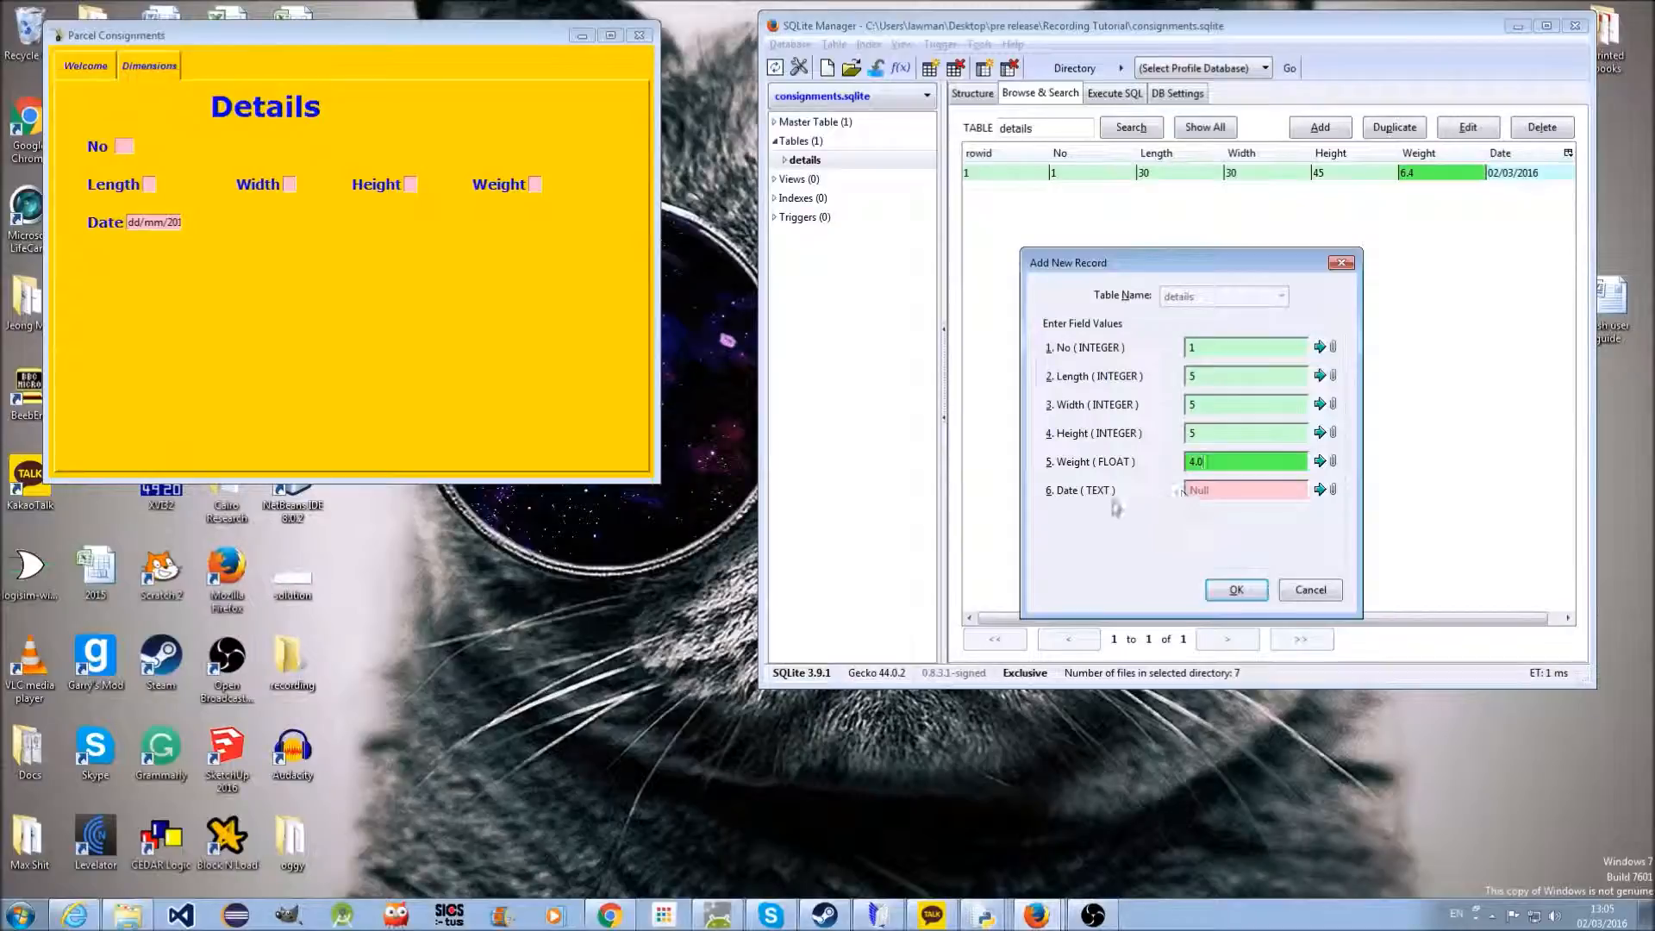
Set the new record's Date to 02/03/2016, approve its insertion into the details table and close the entry dialog
click(1225, 499)
text(02/03/2016)
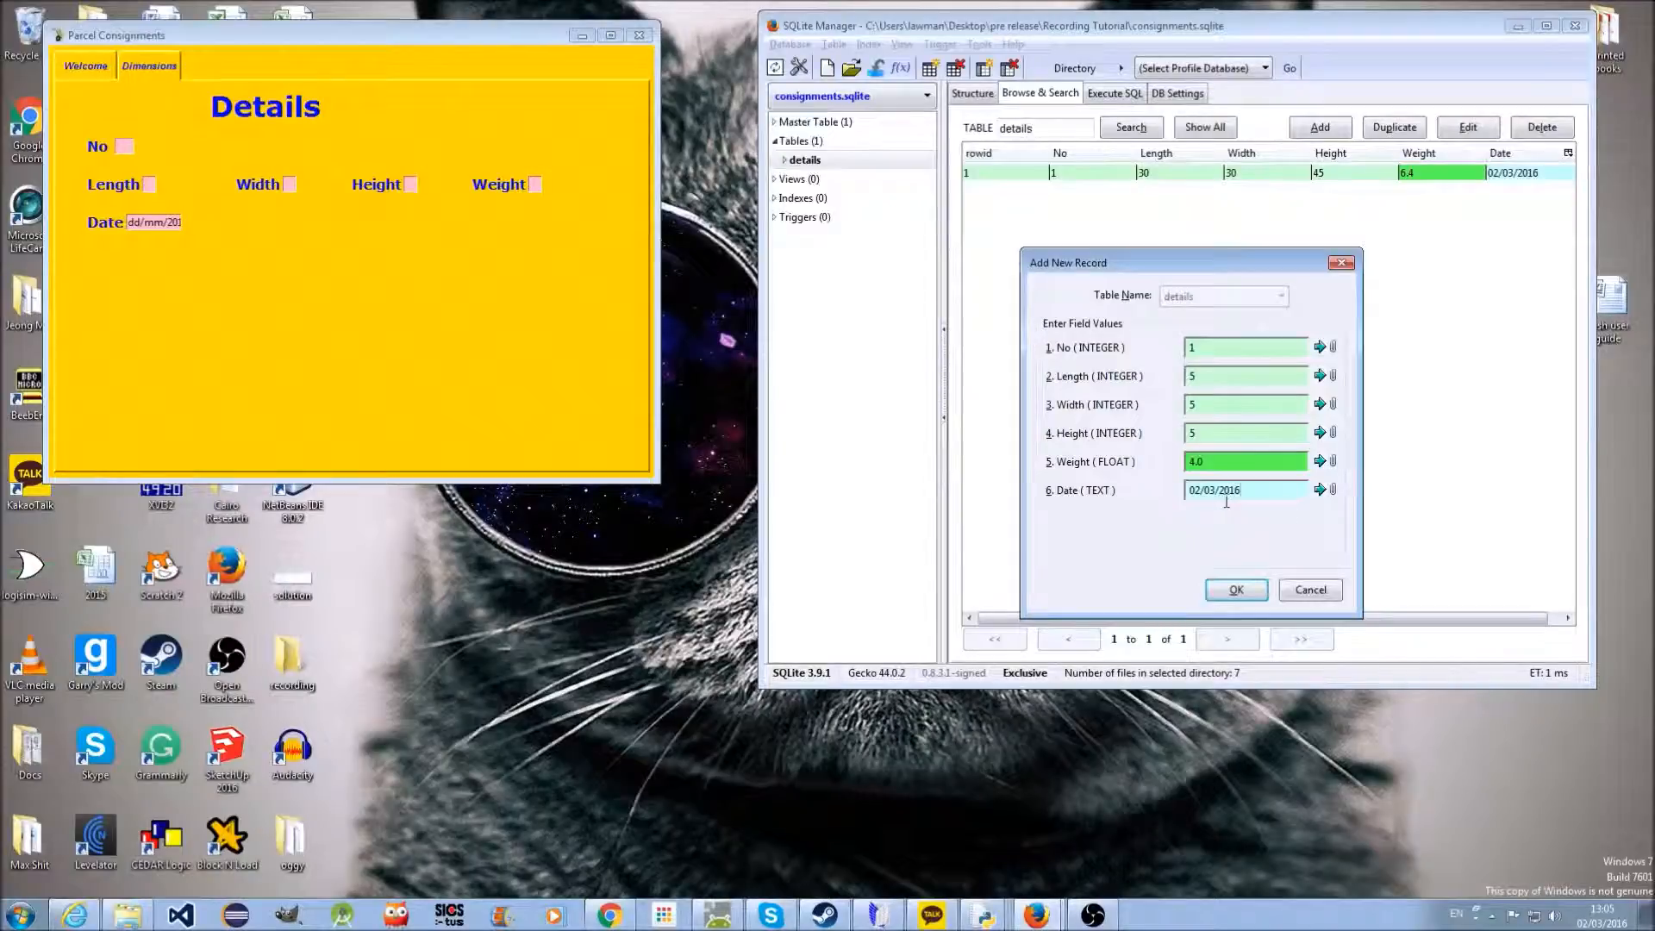
click(1238, 593)
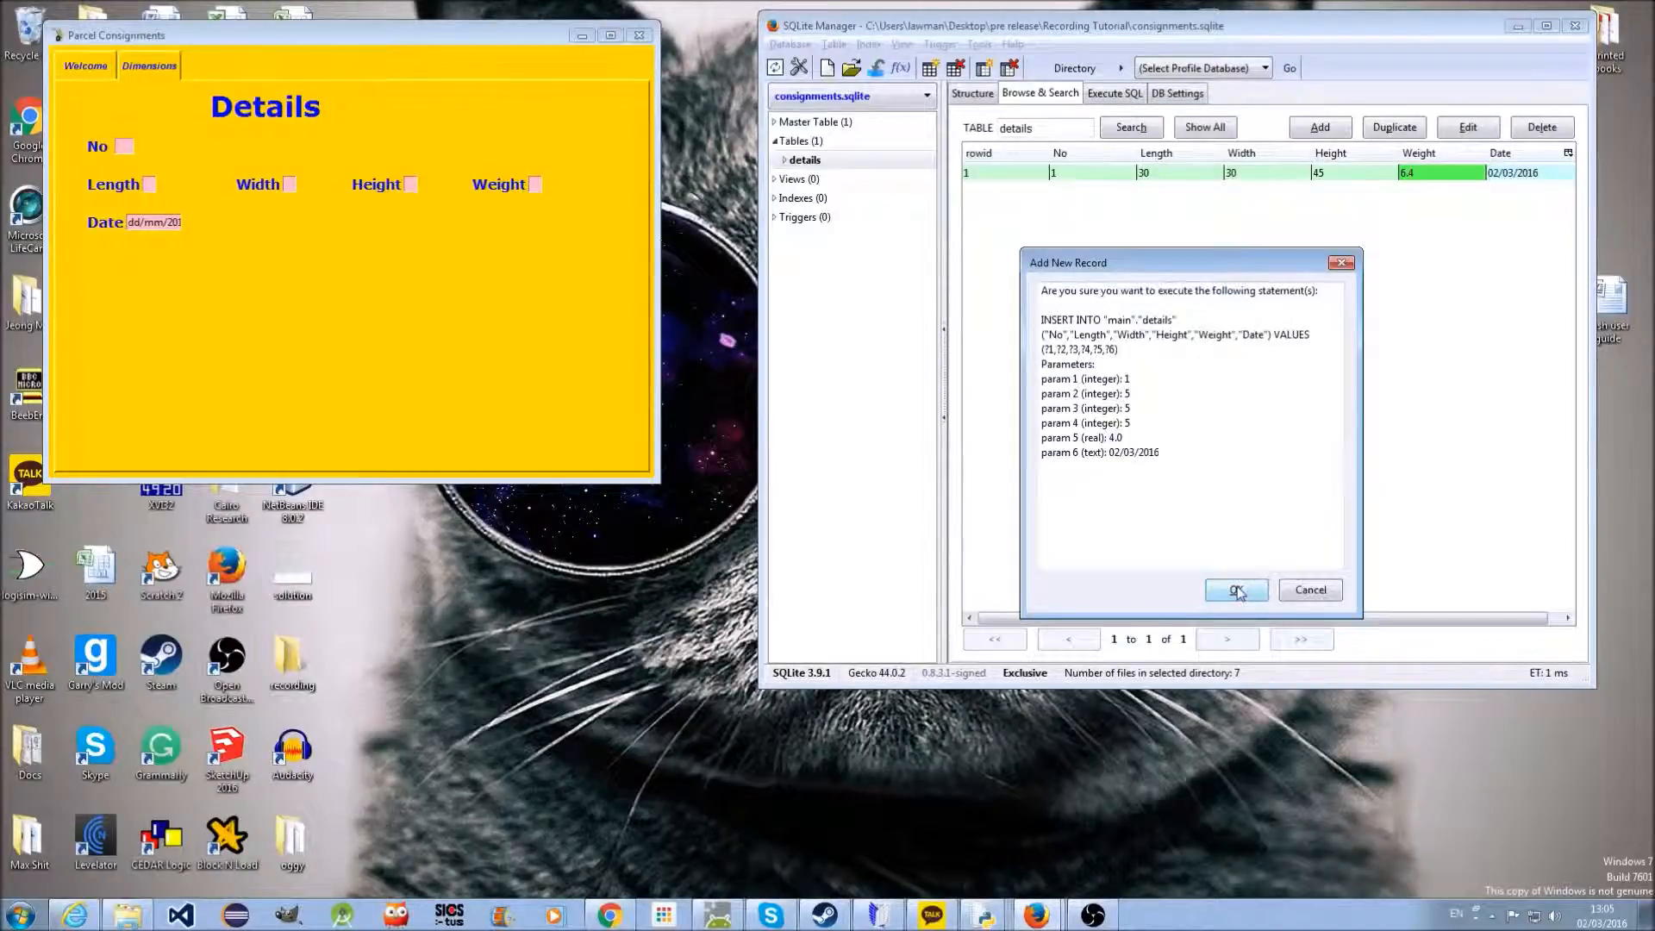
click(1238, 591)
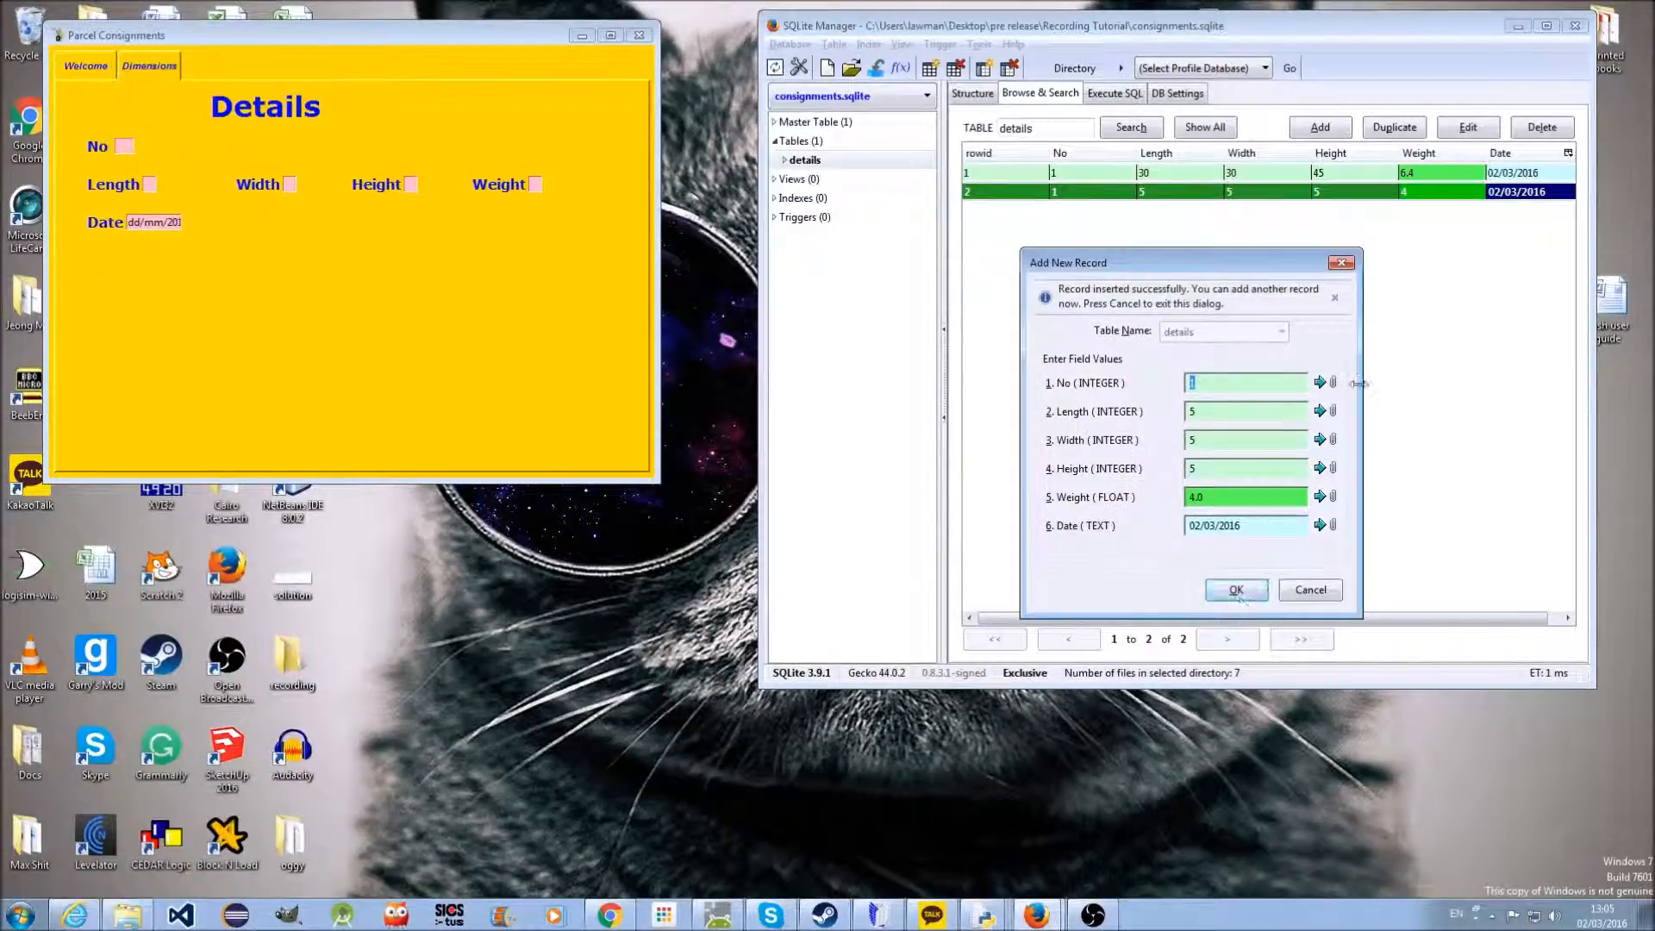
click(1346, 265)
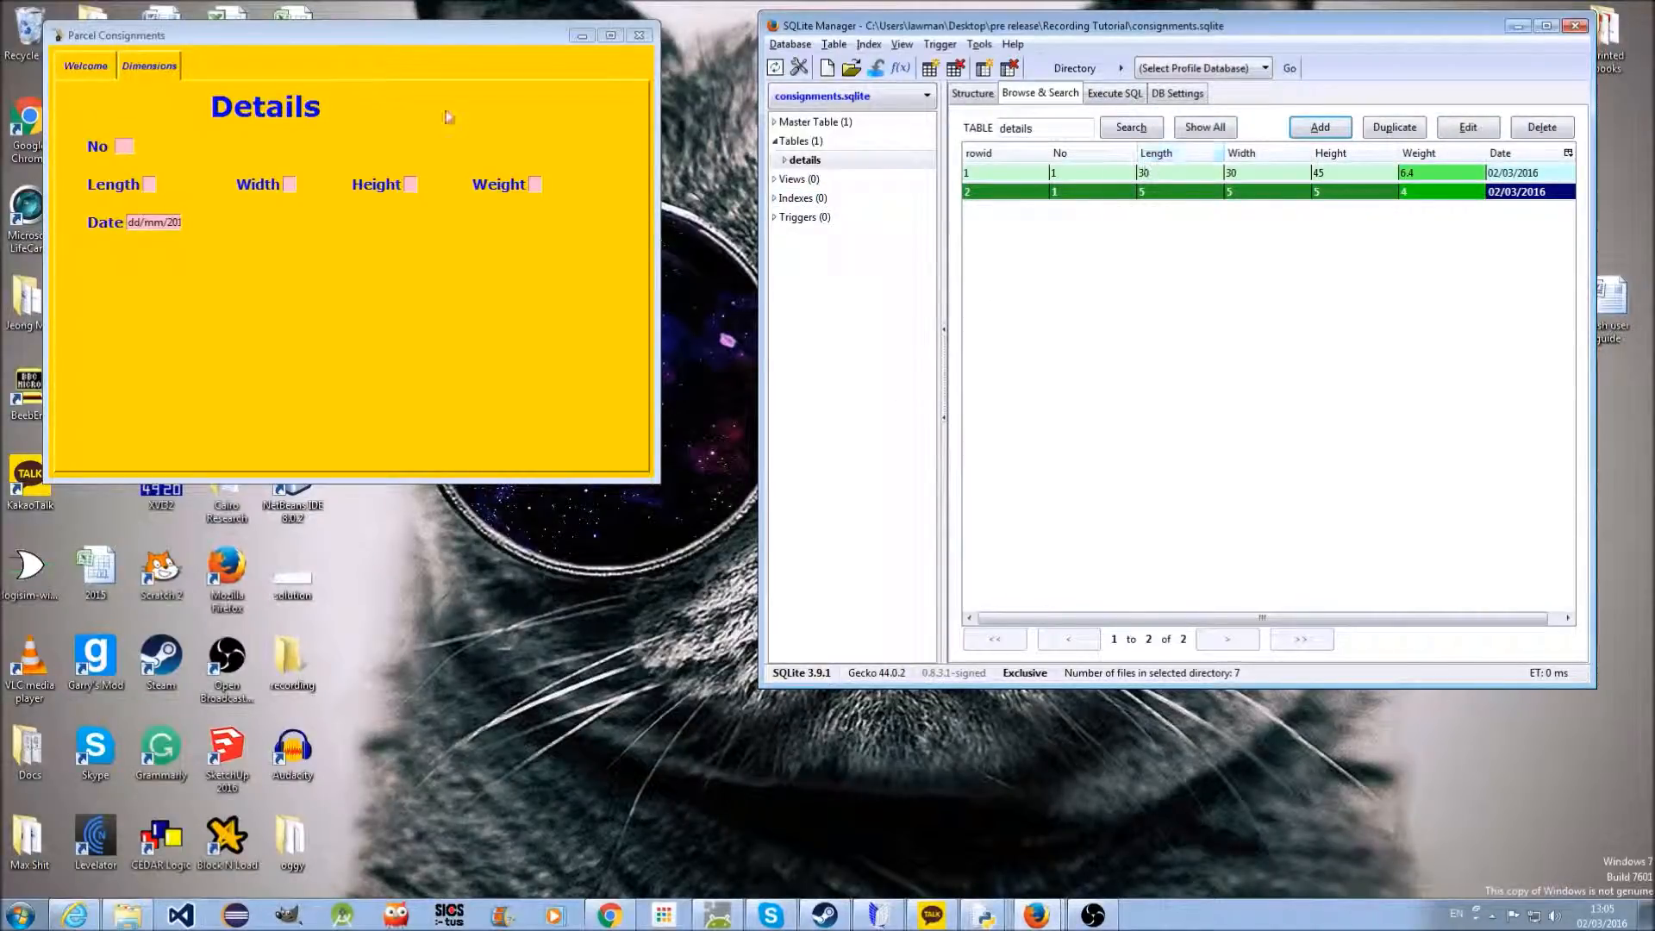
Close SQLite Manager, move the Parcel Consignments window aside and open the Recording Tutorial folder inside the pre release folder
click(1574, 25)
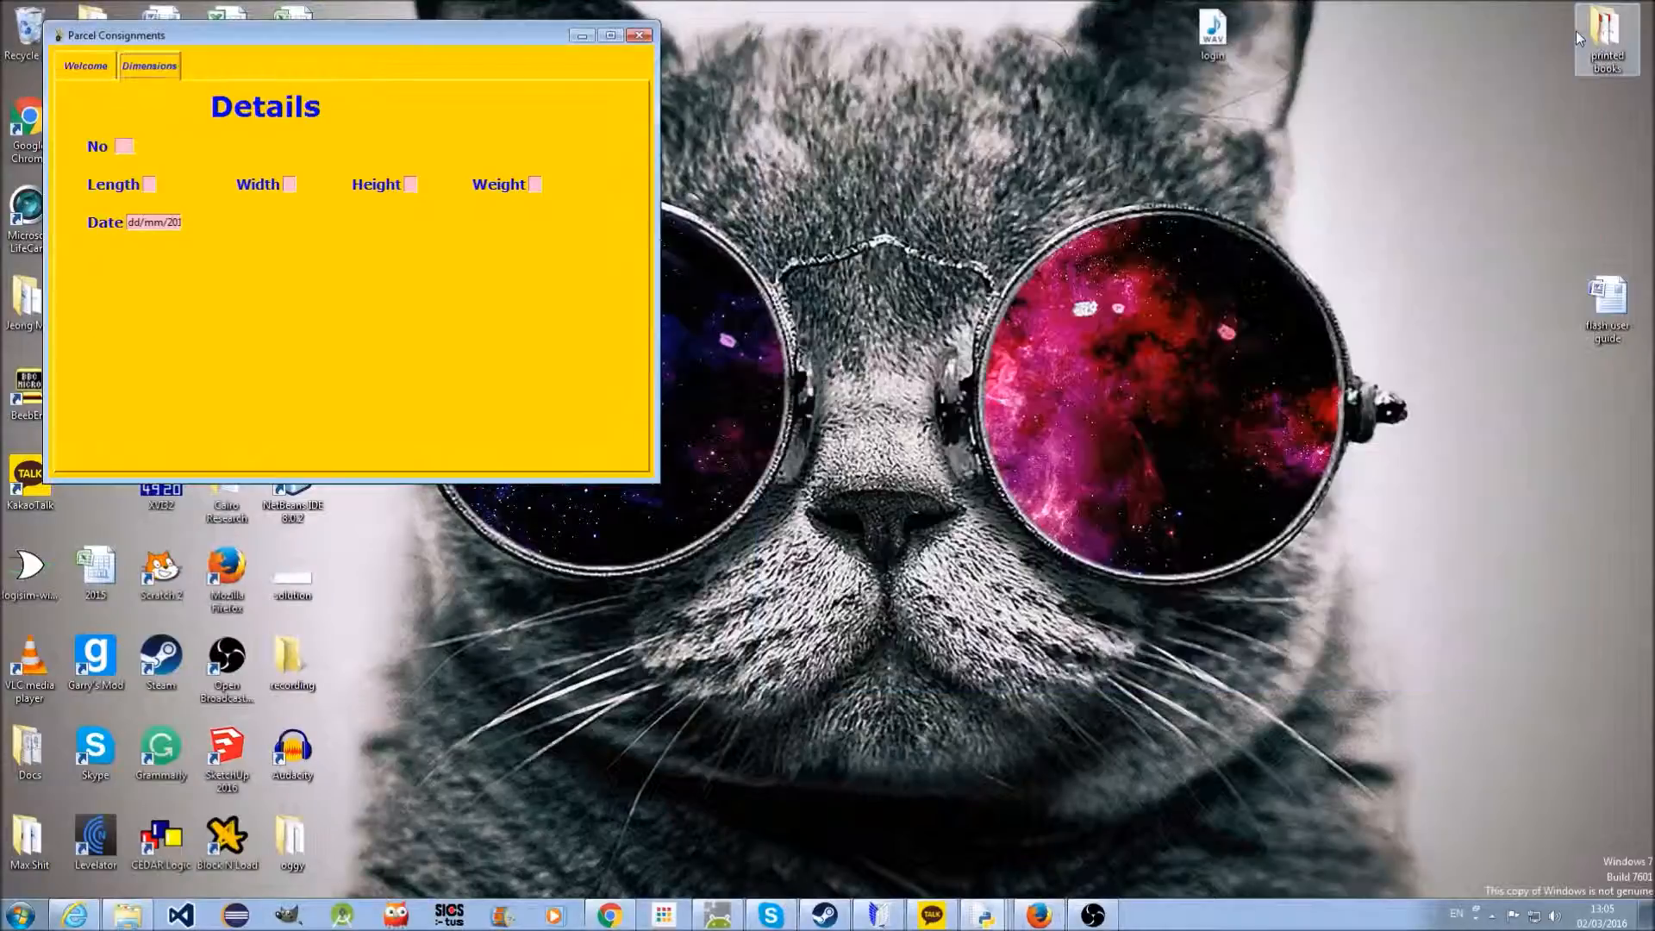
drag(421, 41, 1231, 89)
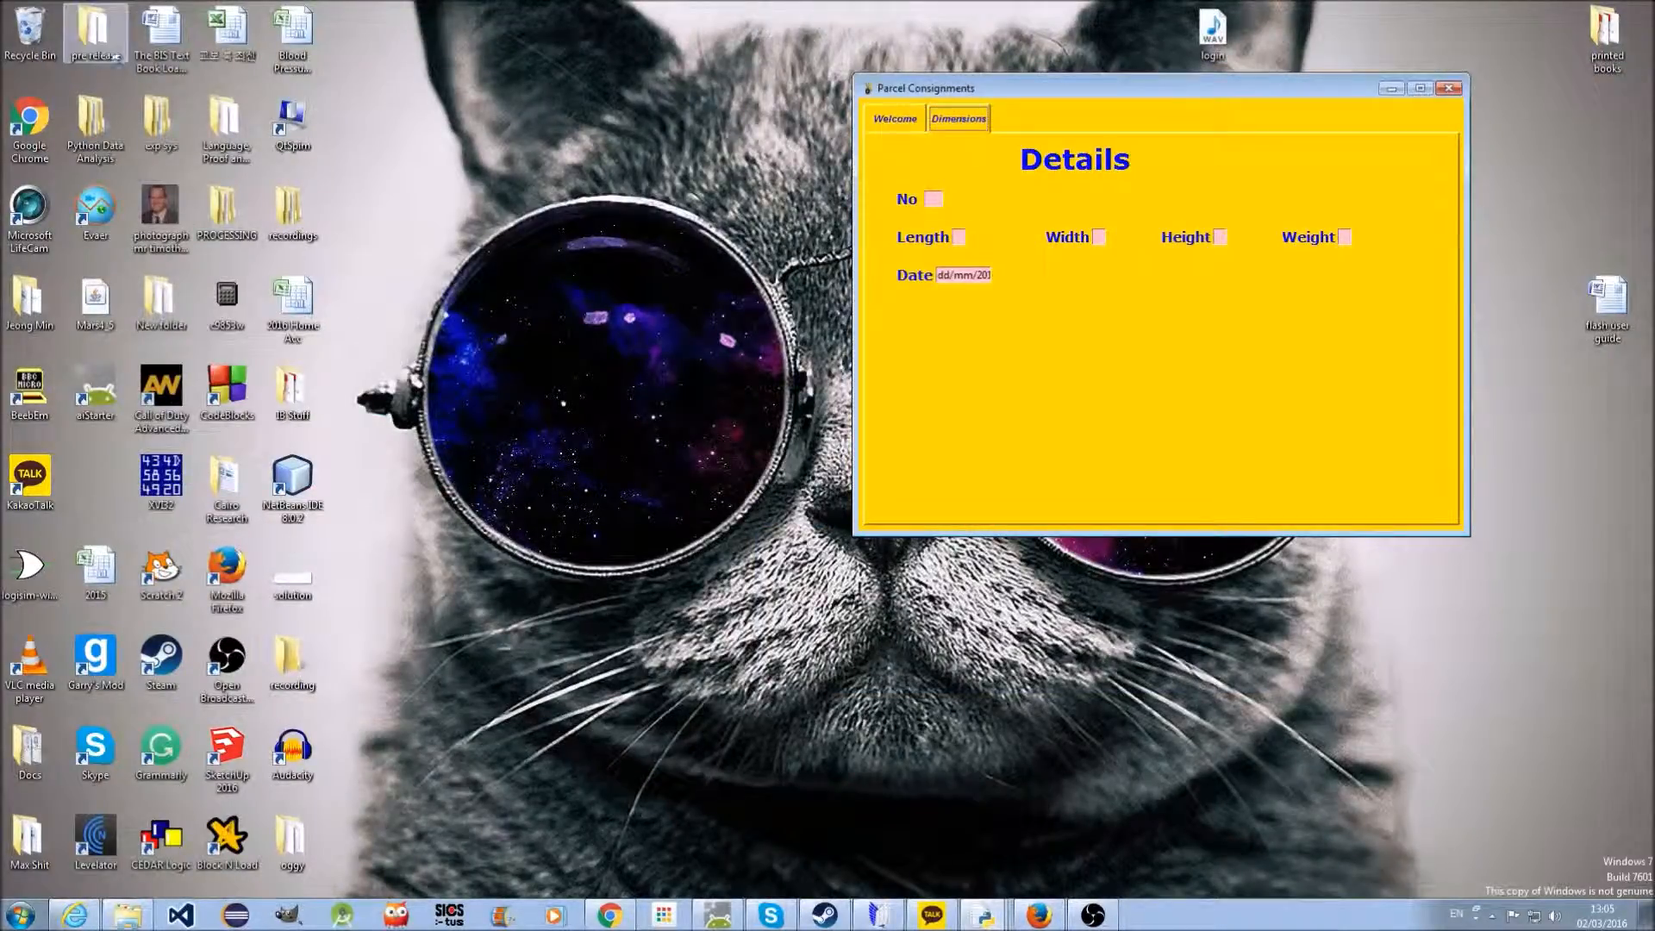
double_click(93, 34)
double_click(579, 310)
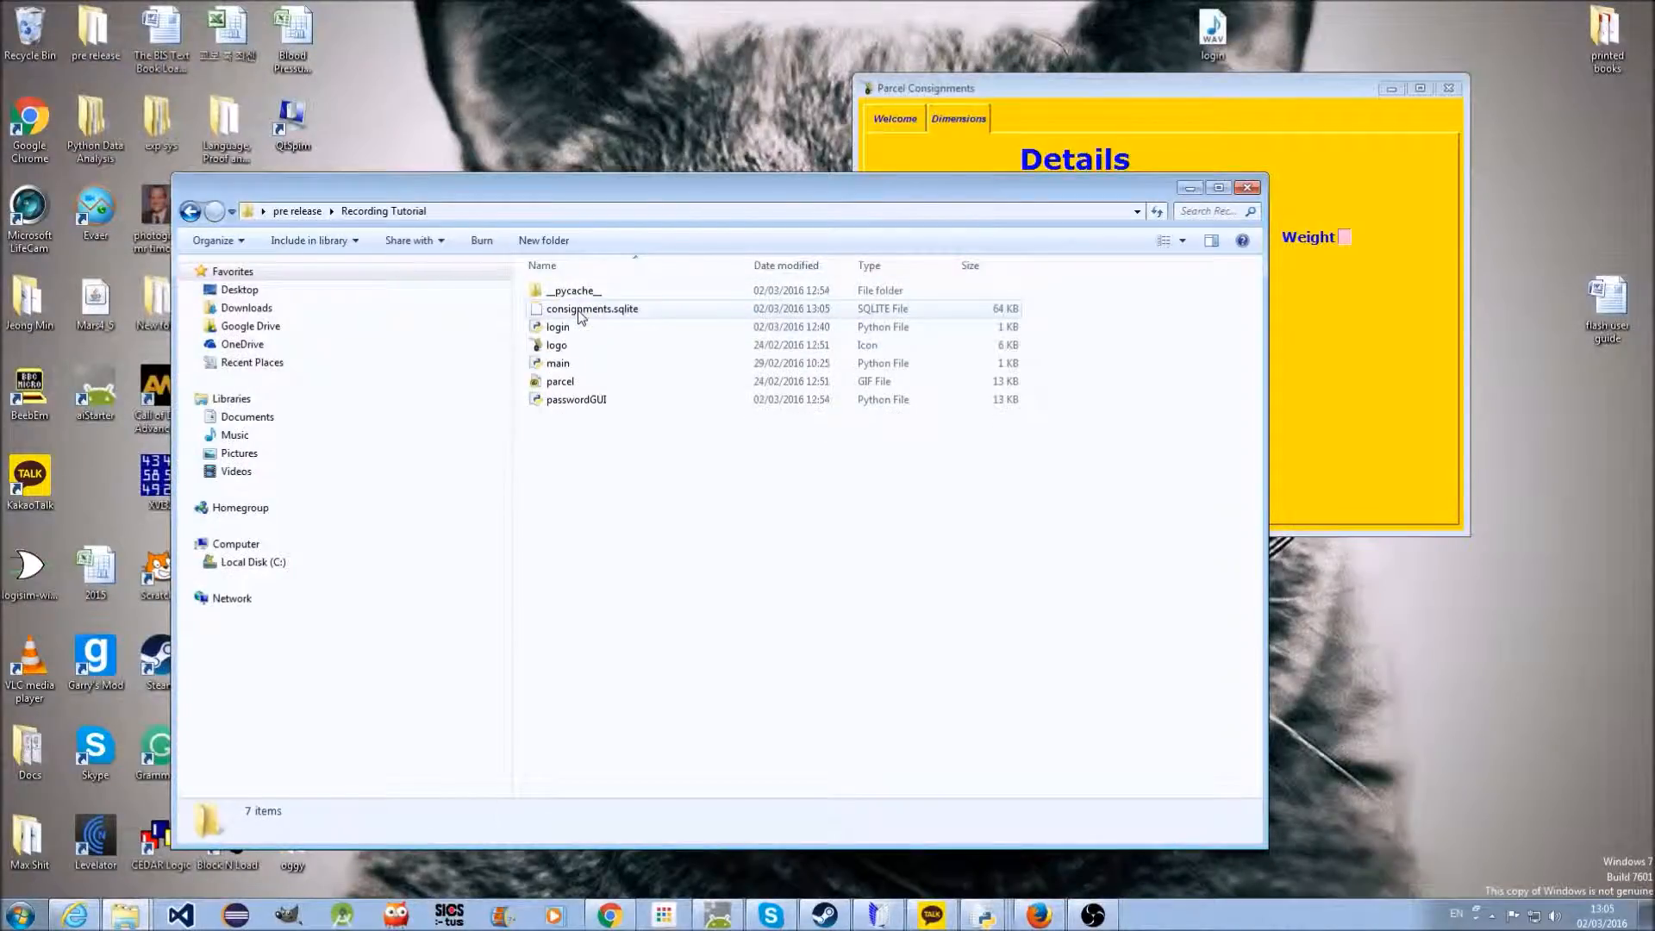